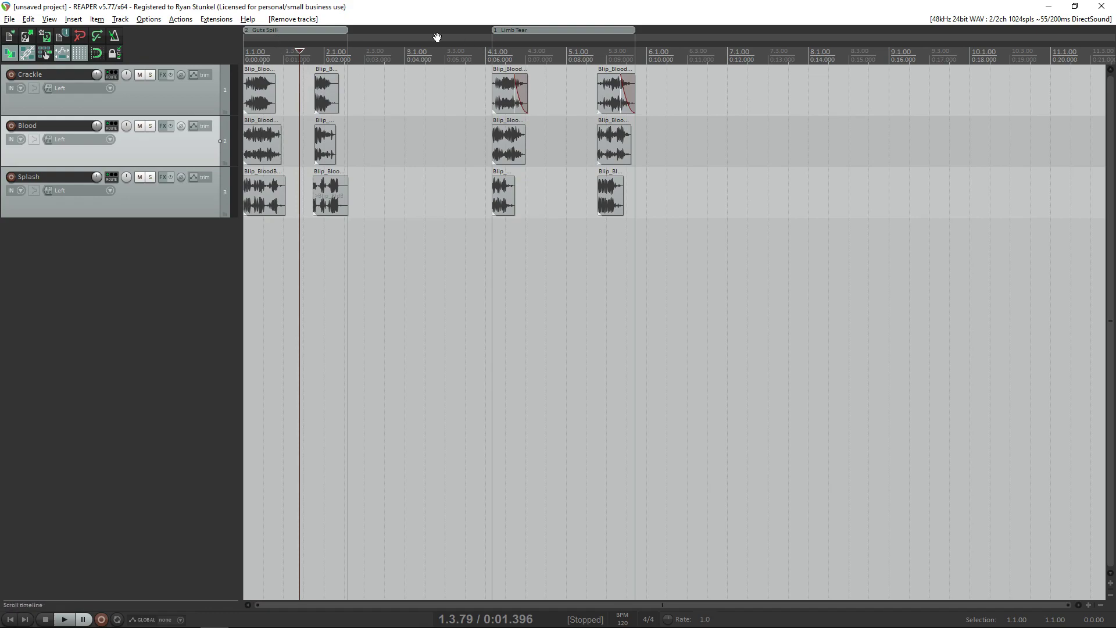
- Play the project from the start and from the Limb Tear region to audition the clips
{"action": "left_click", "coordinate": [305, 75]}
{"action": "key", "text": "Home"}
{"action": "key", "text": "space"}
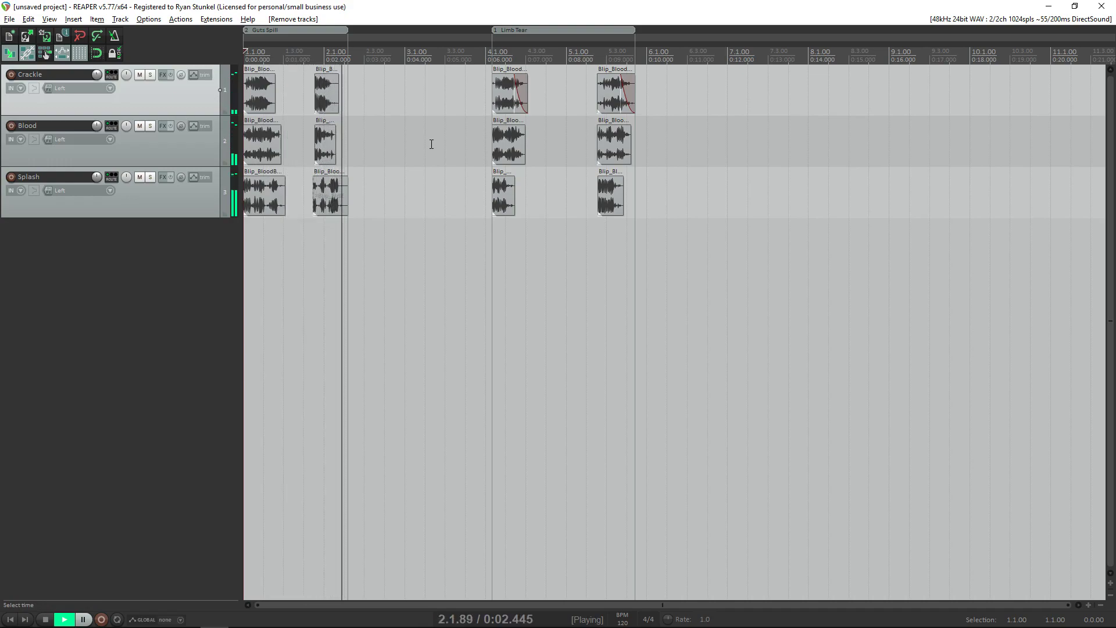
{"action": "key", "text": "space"}
{"action": "left_click", "coordinate": [487, 77]}
{"action": "key", "text": "space"}
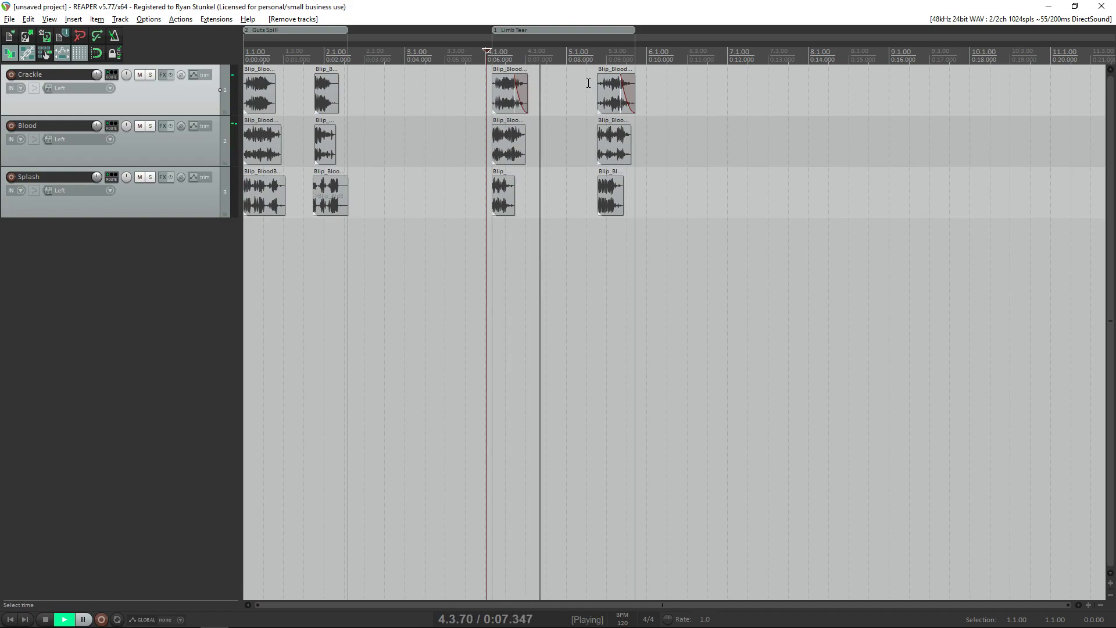
{"action": "left_click", "coordinate": [588, 85]}
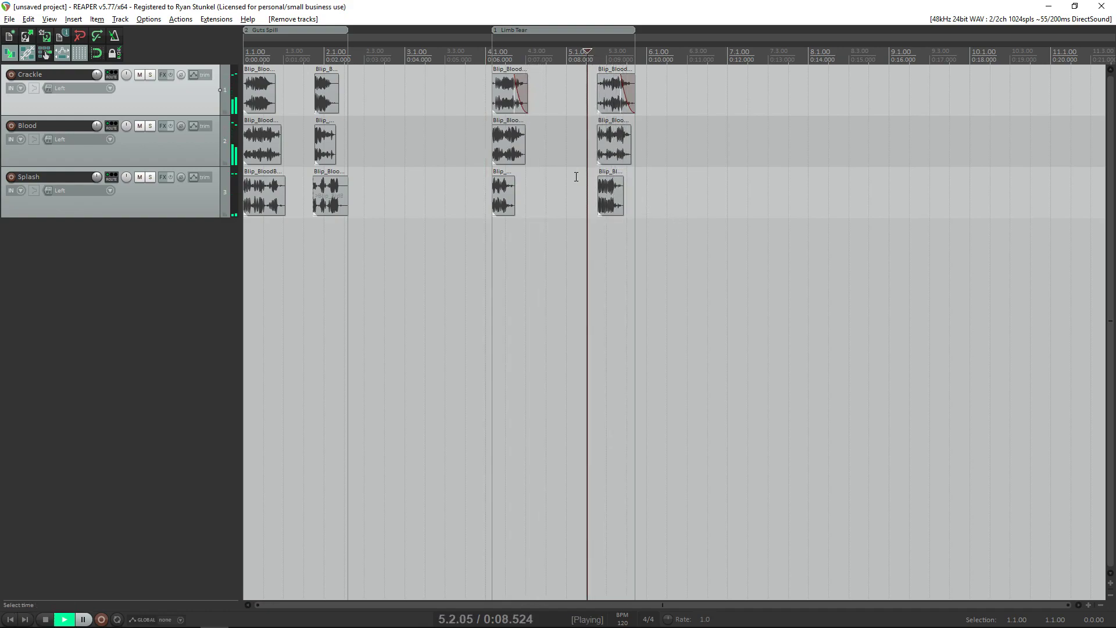
{"action": "key", "text": "space"}
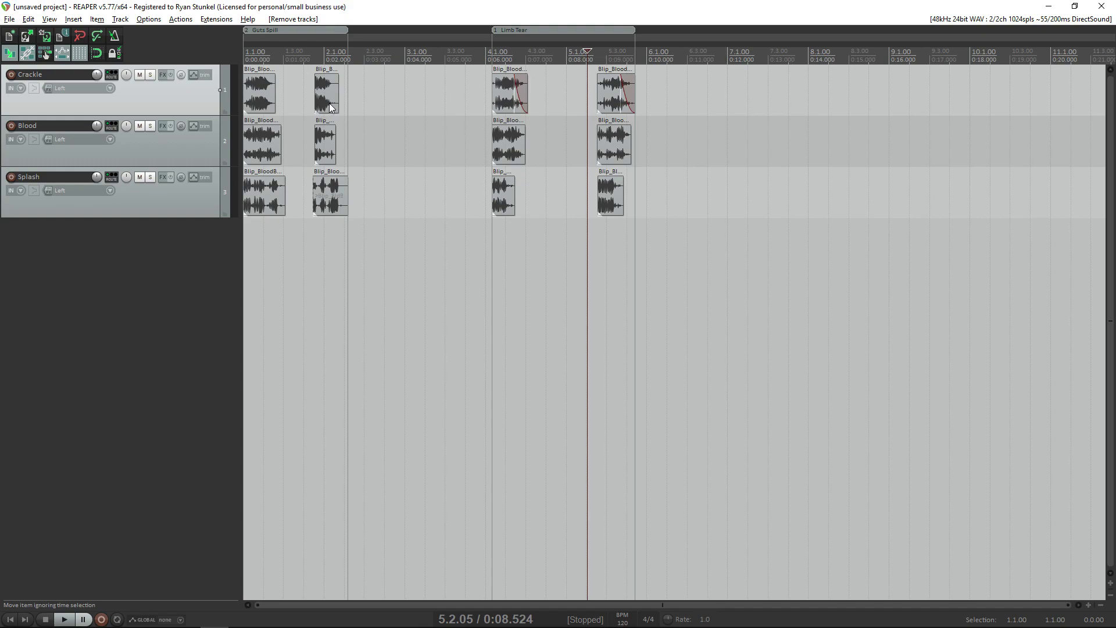
- Select the first and second Crackle clips, clear the selection, and move the edit position into Limb Tear
{"action": "left_click", "coordinate": [251, 90]}
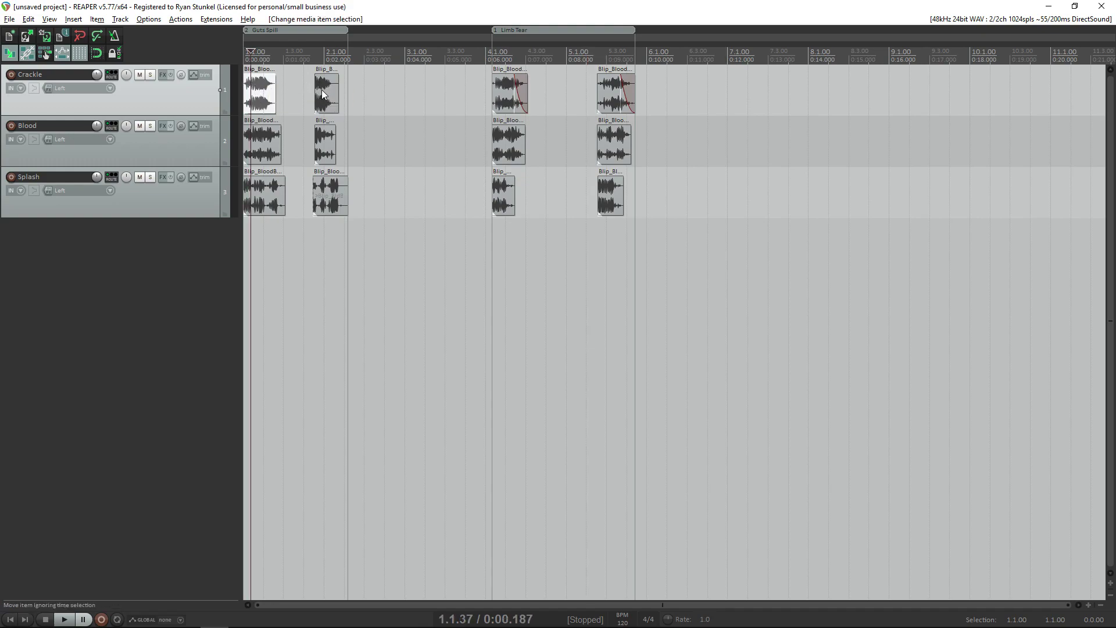
{"action": "left_click", "coordinate": [322, 90]}
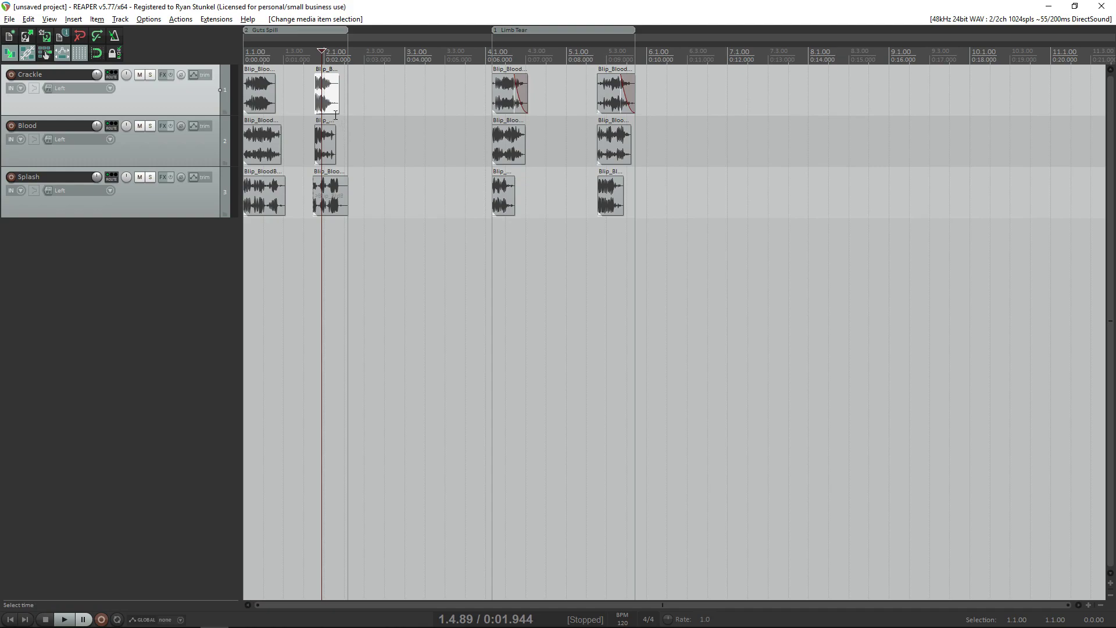
{"action": "left_click", "coordinate": [290, 85]}
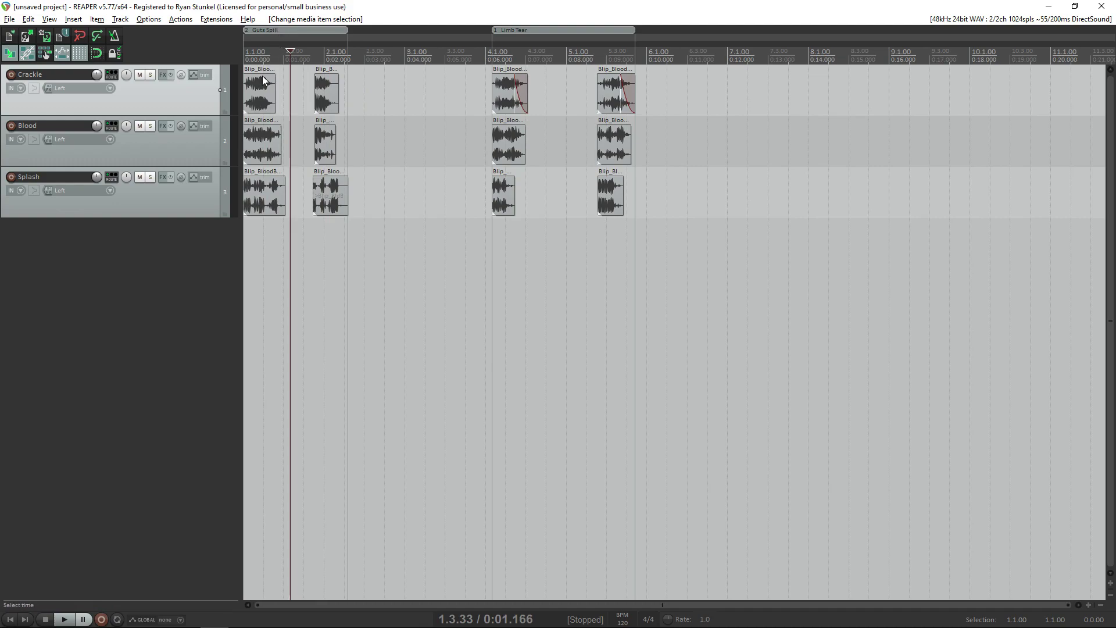
{"action": "left_click", "coordinate": [537, 97]}
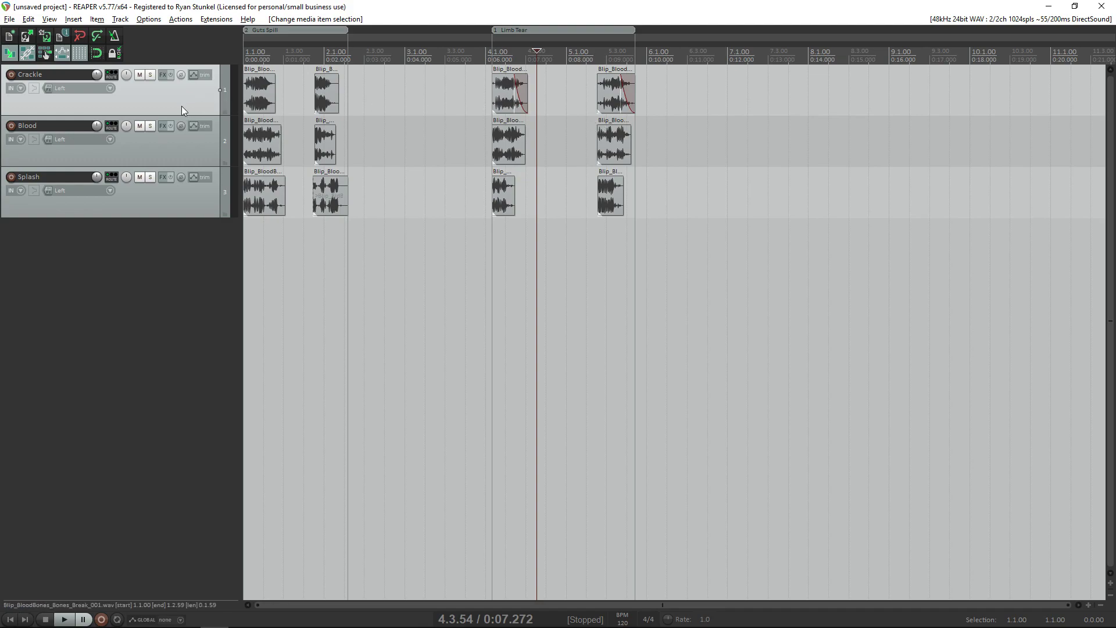
- Select the Blood and Splash tracks, then two clips on the Splash track
{"action": "left_click", "coordinate": [182, 151]}
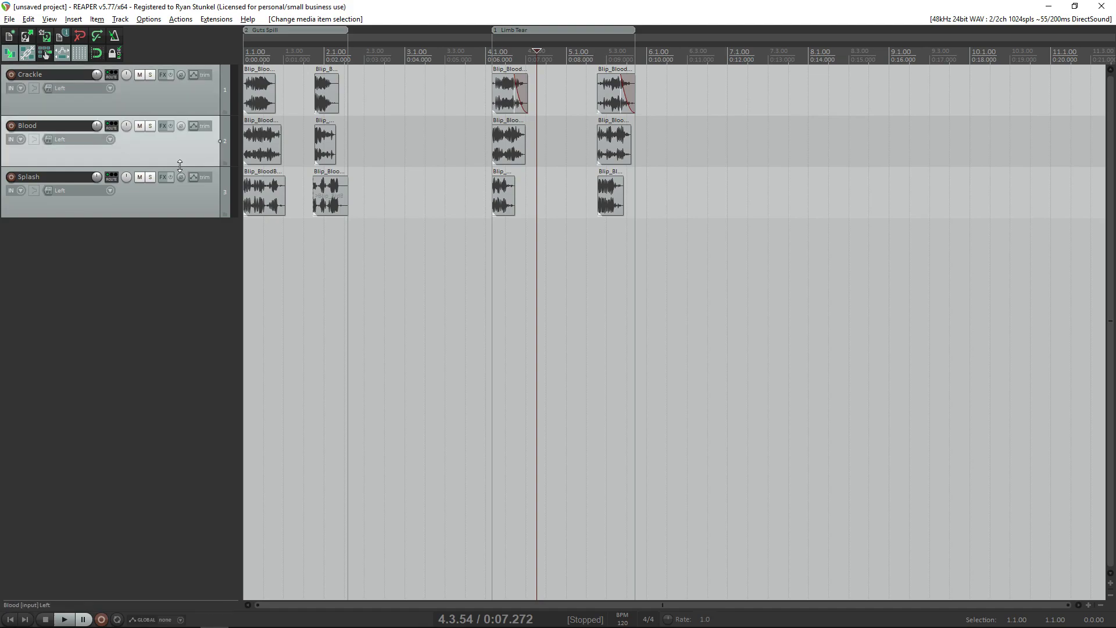
{"action": "left_click", "coordinate": [181, 195]}
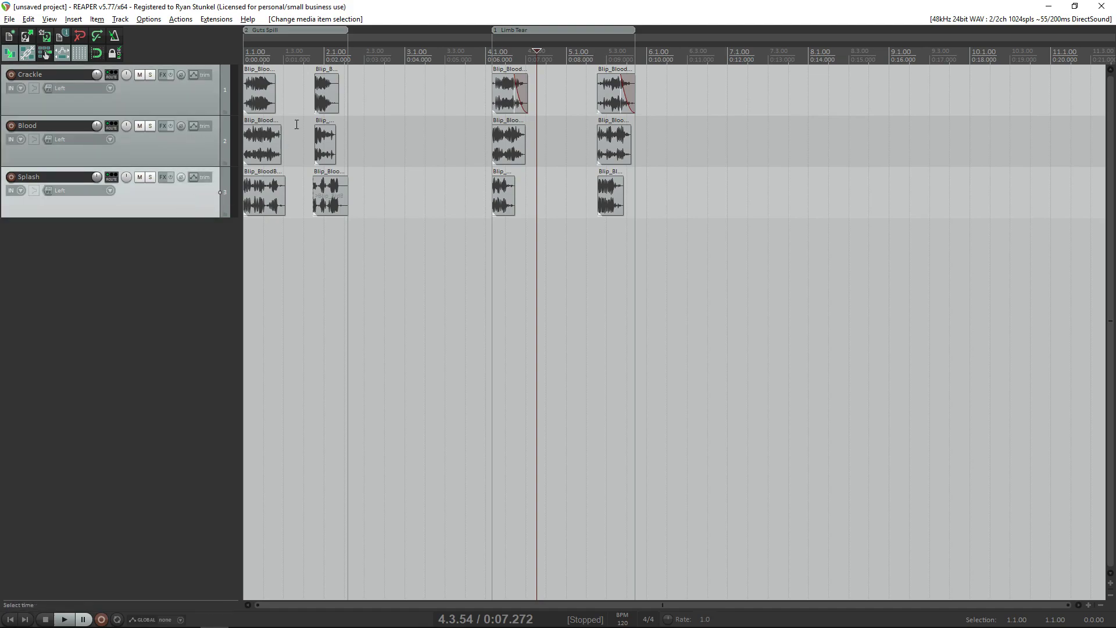
{"action": "left_click", "coordinate": [263, 194]}
{"action": "left_click", "coordinate": [332, 192]}
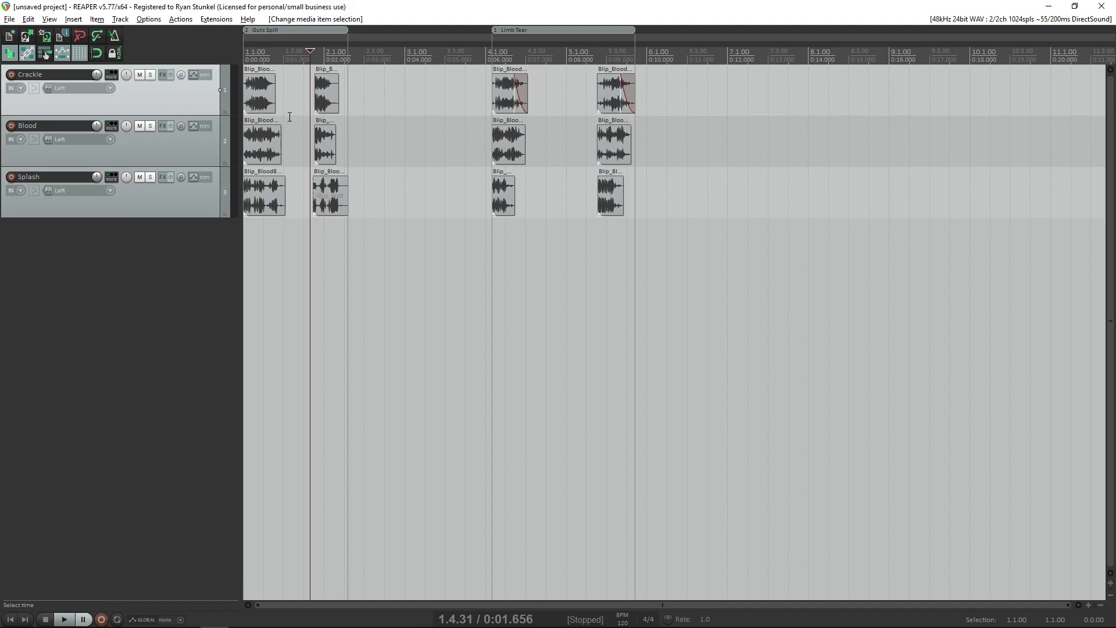
- Select the first Crackle clip and audition the track soloed, then undo the time range and unsolo it
{"action": "left_click", "coordinate": [265, 100]}
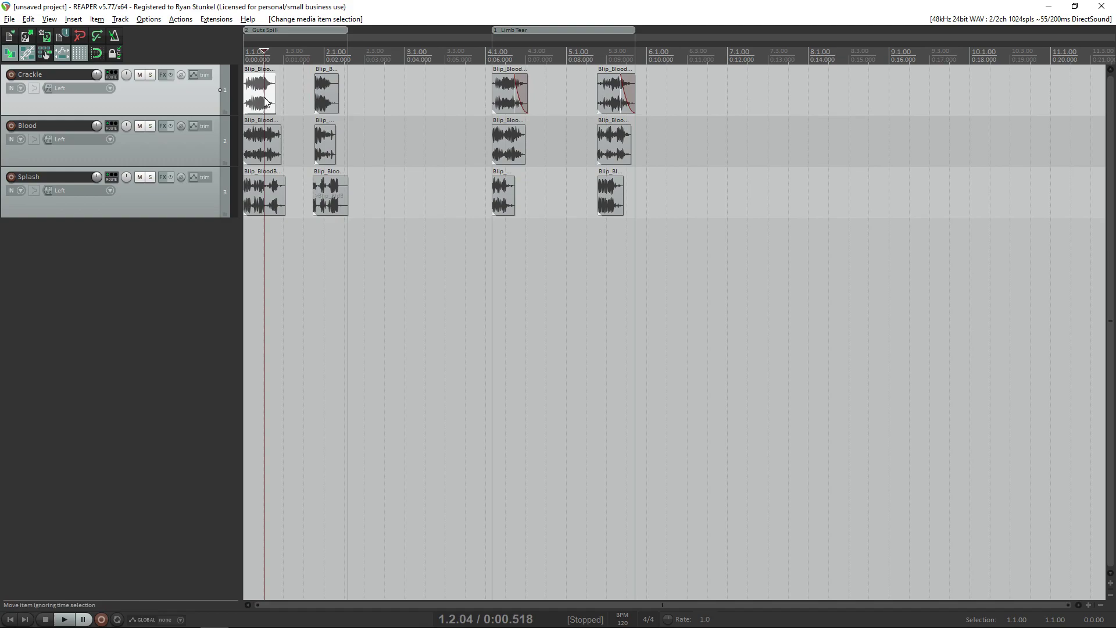
{"action": "left_click", "coordinate": [150, 74]}
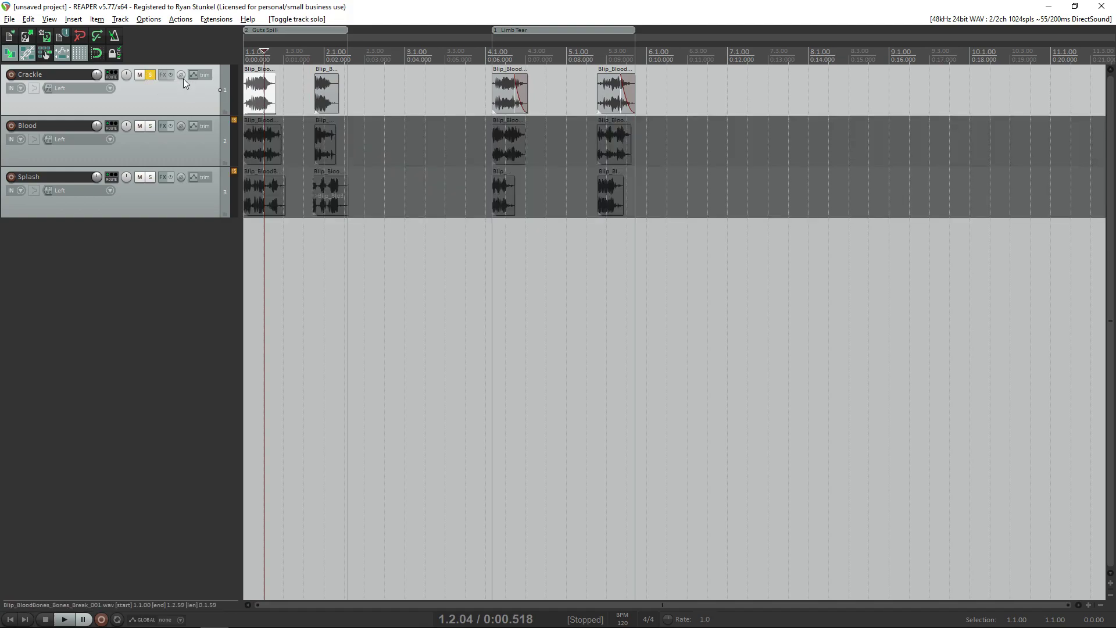
{"action": "left_click_drag", "start_coordinate": [256, 86], "coordinate": [284, 82]}
{"action": "key", "text": "ctrl+z"}
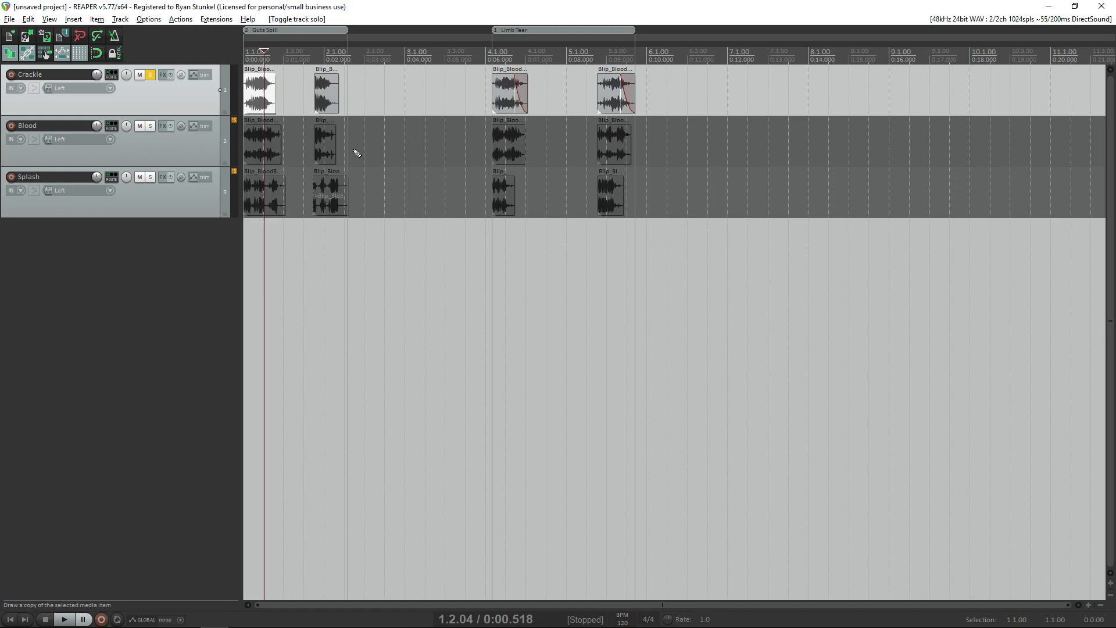
{"action": "left_click", "coordinate": [151, 76]}
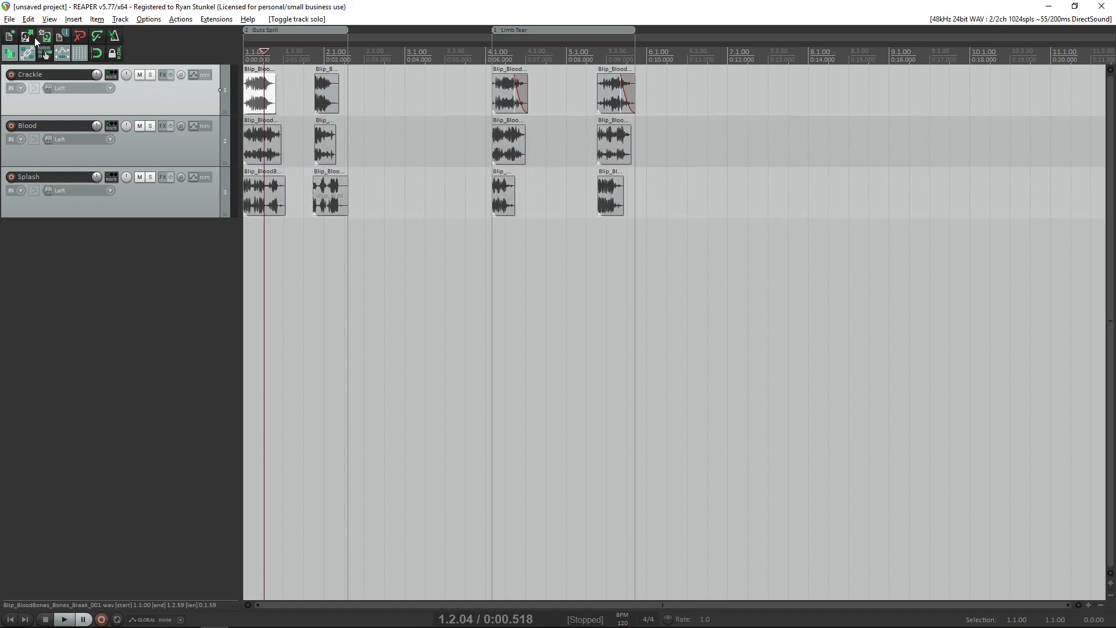
- Open Render to File and set the output directory to Desktop > Course Material
{"action": "left_click", "coordinate": [9, 21]}
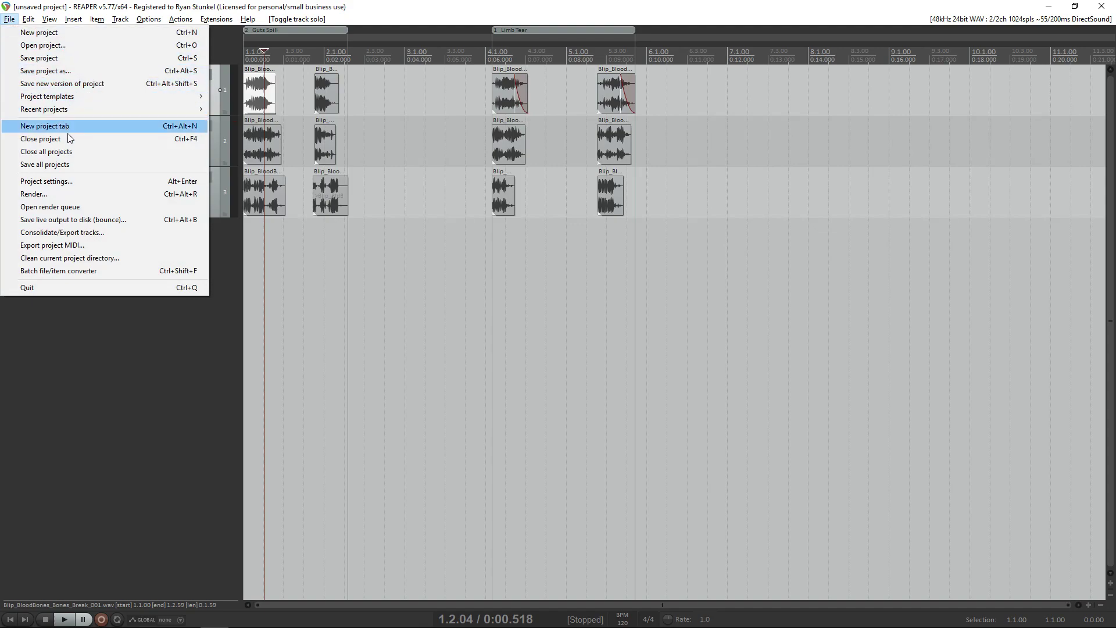
{"action": "left_click", "coordinate": [78, 196]}
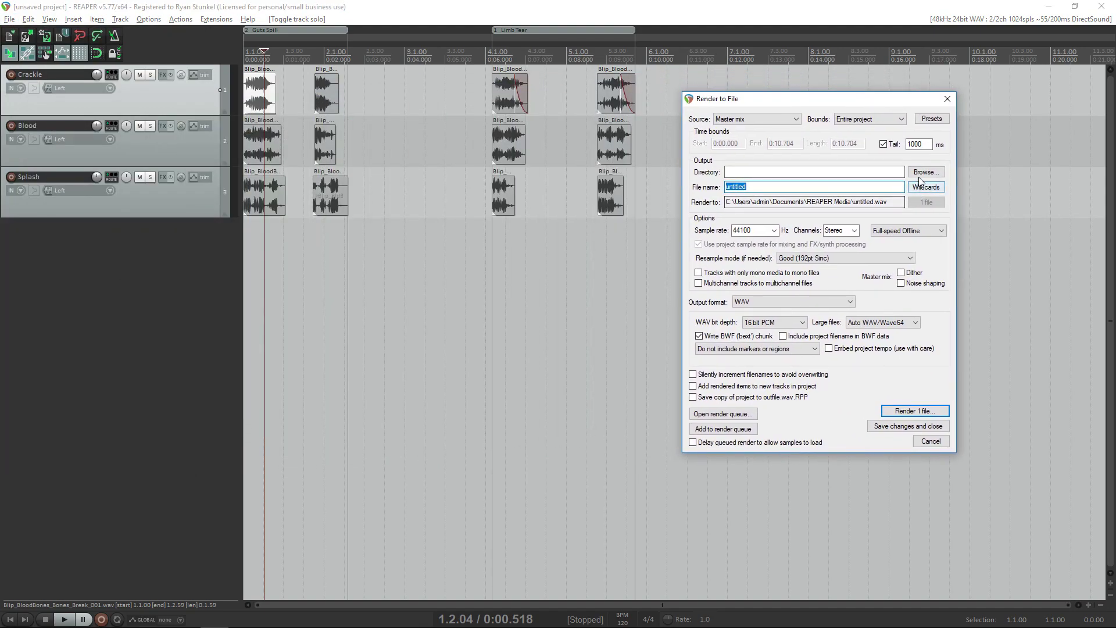
{"action": "left_click", "coordinate": [921, 174]}
{"action": "left_click", "coordinate": [813, 182]}
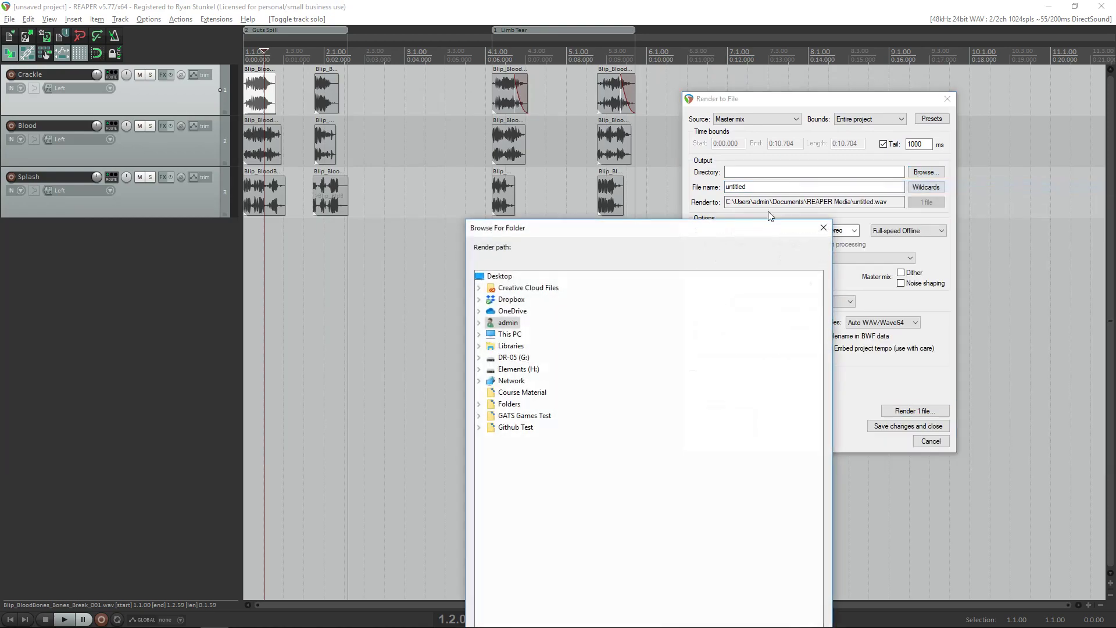
{"action": "left_click", "coordinate": [487, 272]}
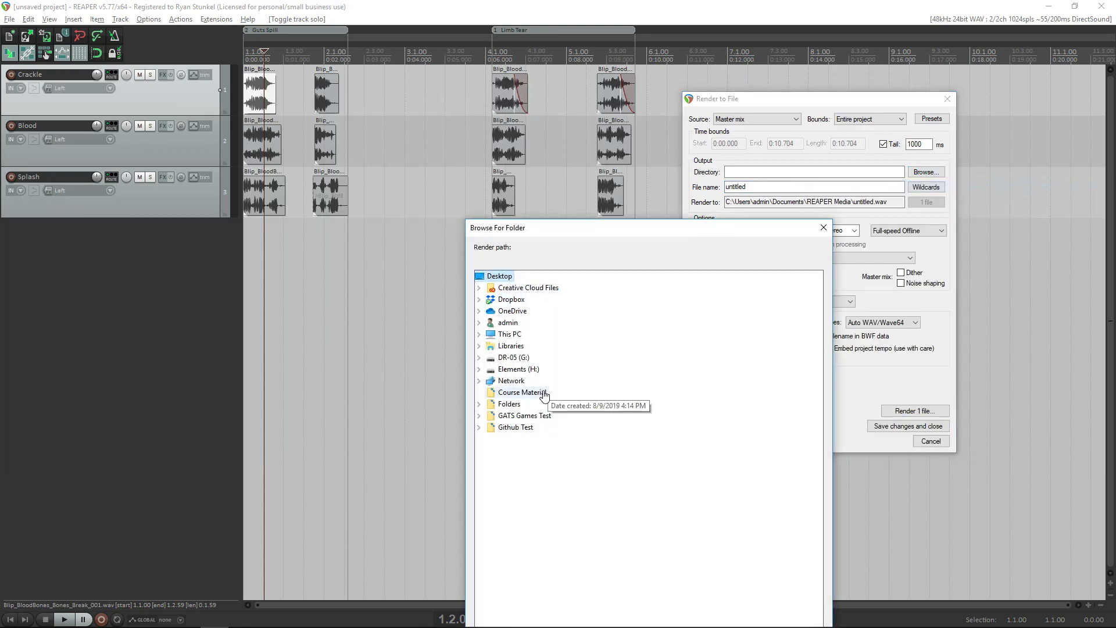
{"action": "left_click", "coordinate": [517, 393]}
{"action": "left_click_drag", "start_coordinate": [693, 222], "coordinate": [653, 168]}
{"action": "left_click", "coordinate": [719, 604]}
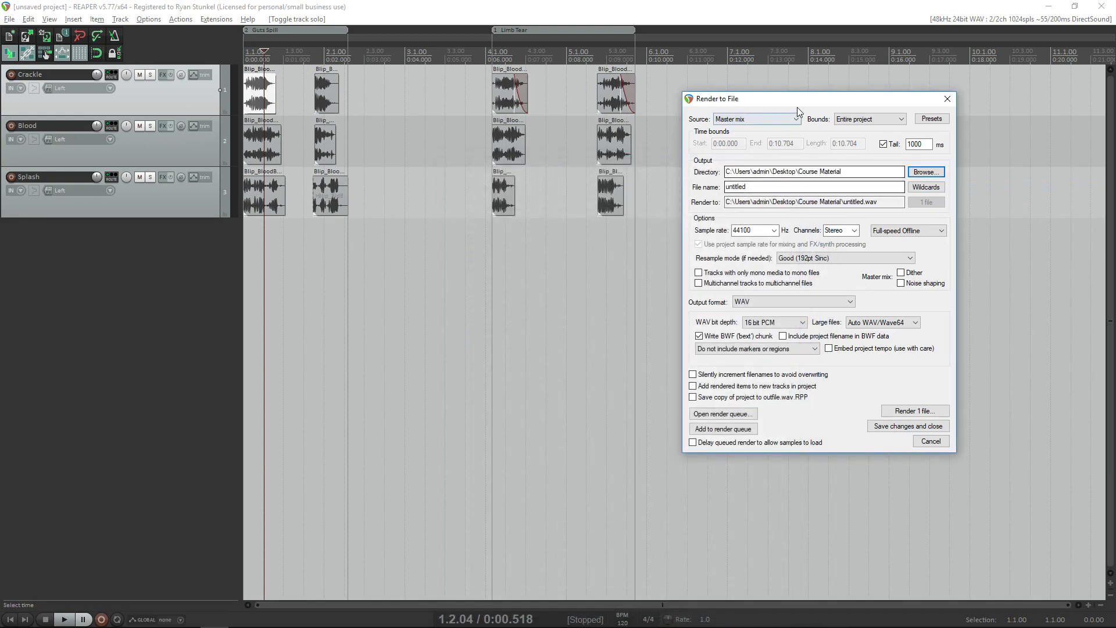
- Replace the render file name 'untitled' with the $region wildcard, giving region_01.wav
{"action": "left_click_drag", "start_coordinate": [797, 107], "coordinate": [781, 104]}
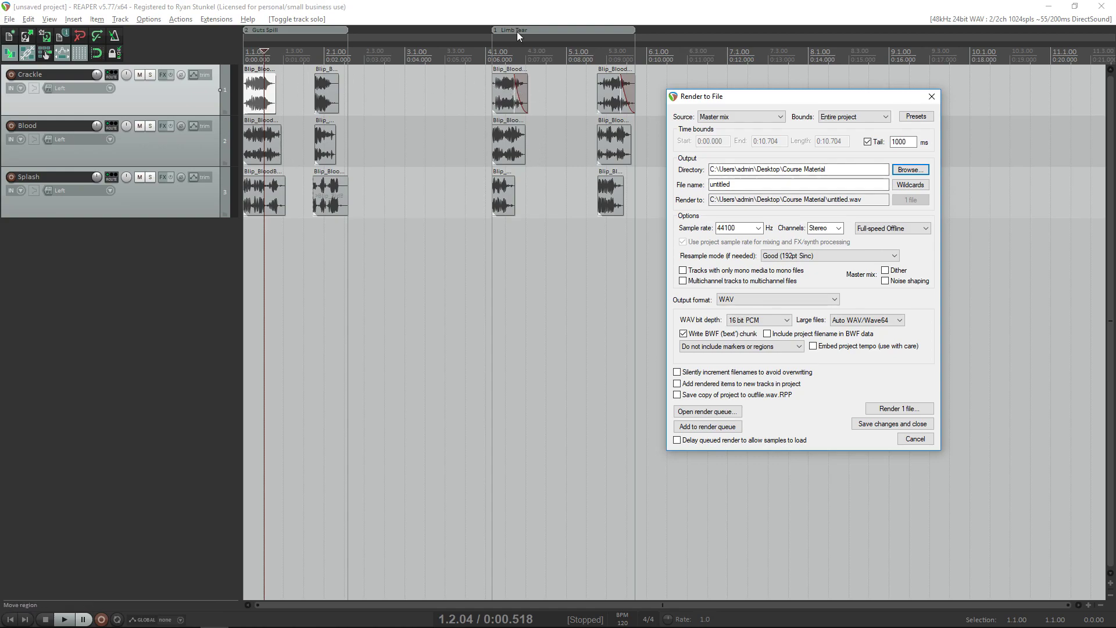
{"action": "left_click", "coordinate": [182, 99]}
{"action": "left_click", "coordinate": [153, 156]}
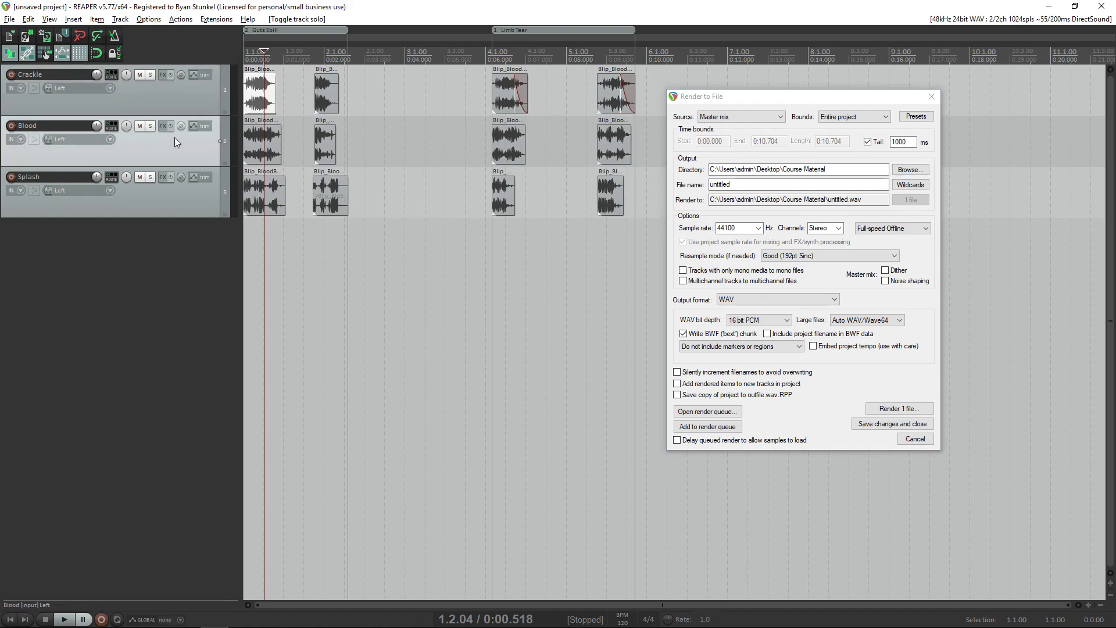
{"action": "left_click", "coordinate": [182, 109]}
{"action": "double_click", "coordinate": [741, 183]}
{"action": "type", "text": "$region"}
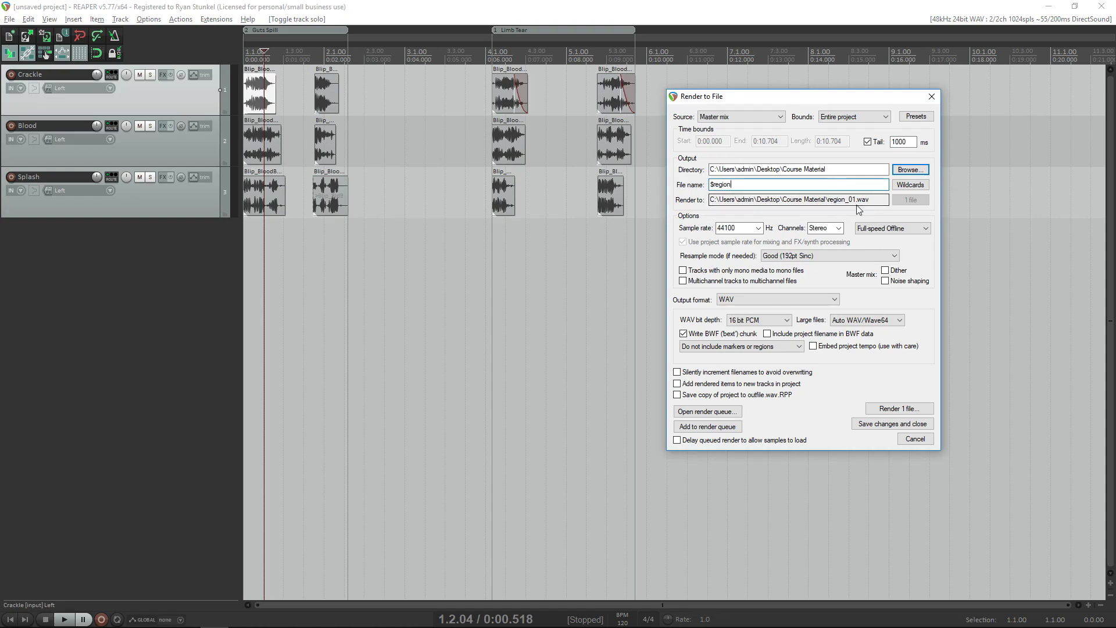
- Set the render source to Selected media items and extend the file name to $region_$track
{"action": "left_click", "coordinate": [758, 119]}
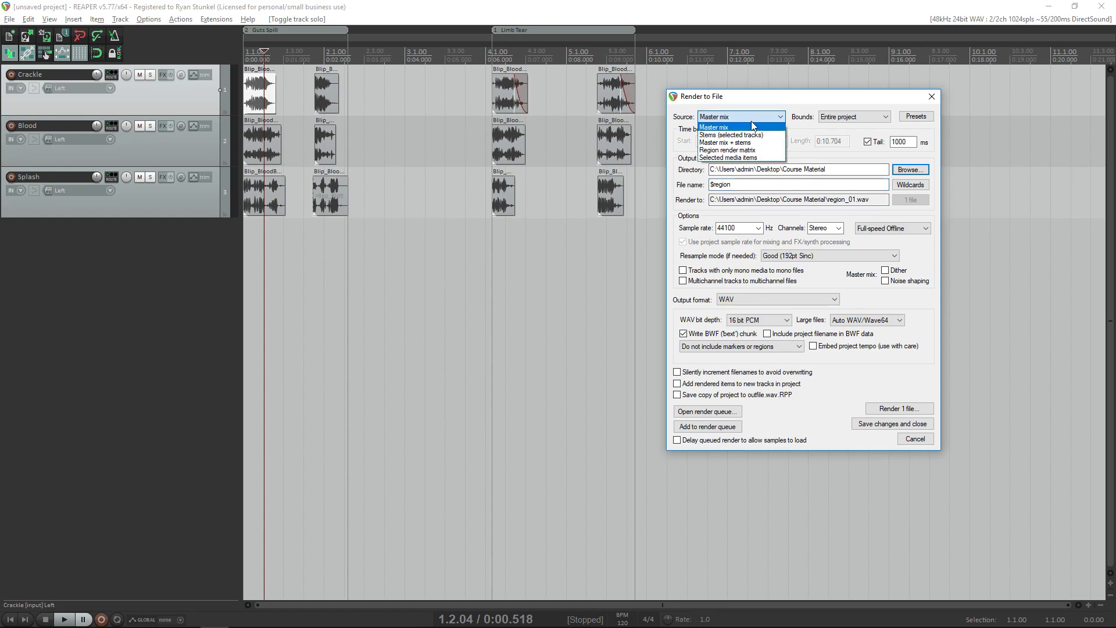
{"action": "left_click", "coordinate": [747, 159]}
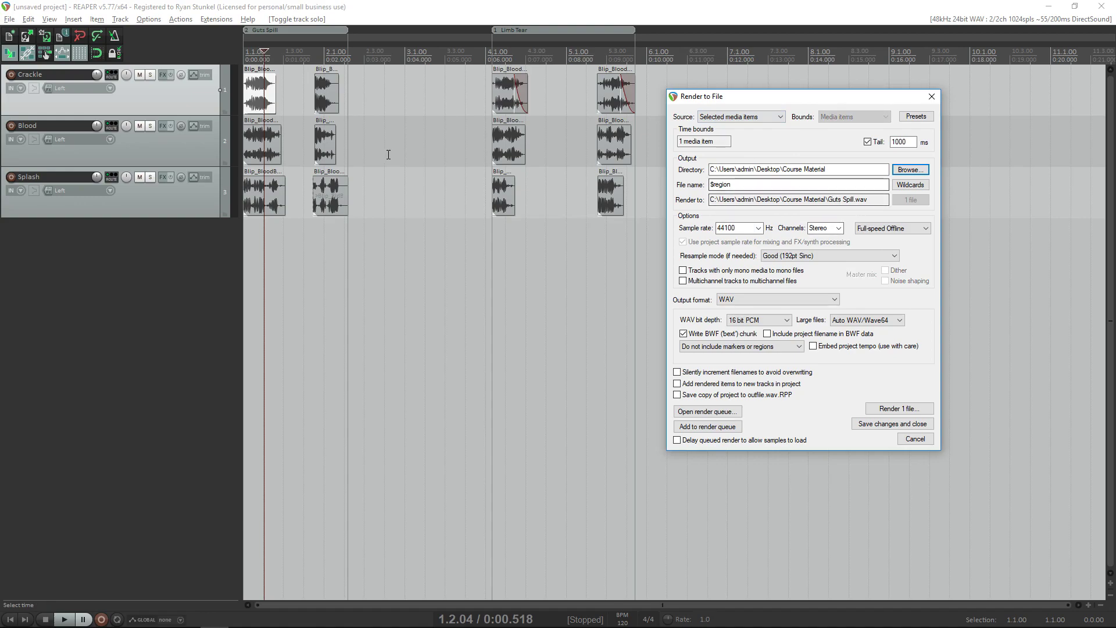
{"action": "left_click", "coordinate": [776, 185]}
{"action": "type", "text": "_$track"}
- Select Crackle and Blood clips to preview output names such as Limb Tear_Blood.wav
{"action": "left_click", "coordinate": [323, 97]}
{"action": "left_click", "coordinate": [322, 93]}
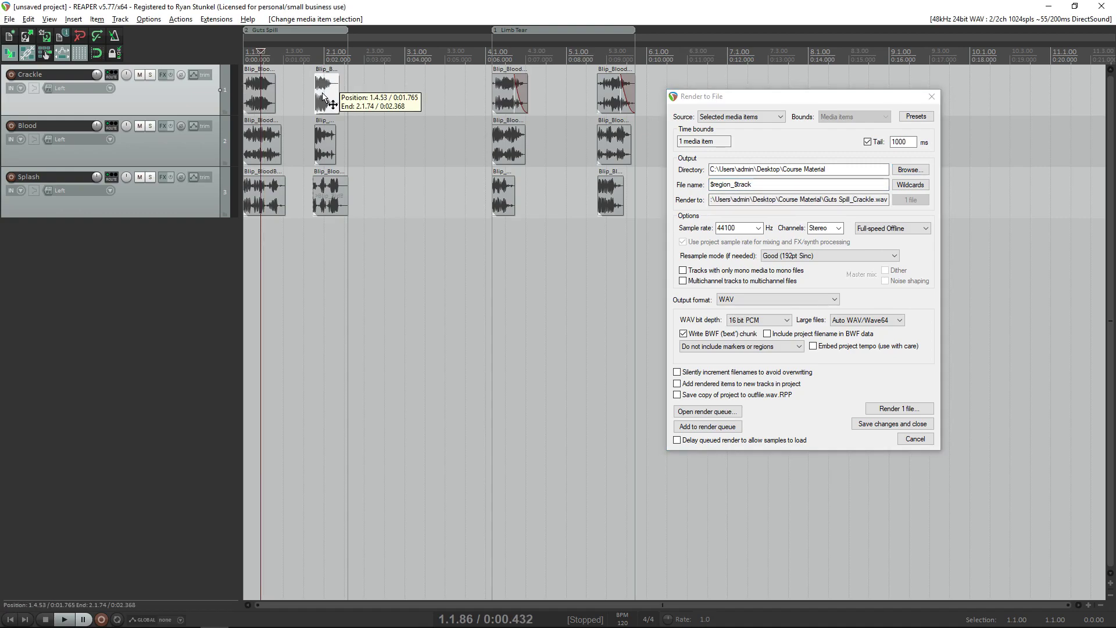
{"action": "left_click", "coordinate": [263, 157]}
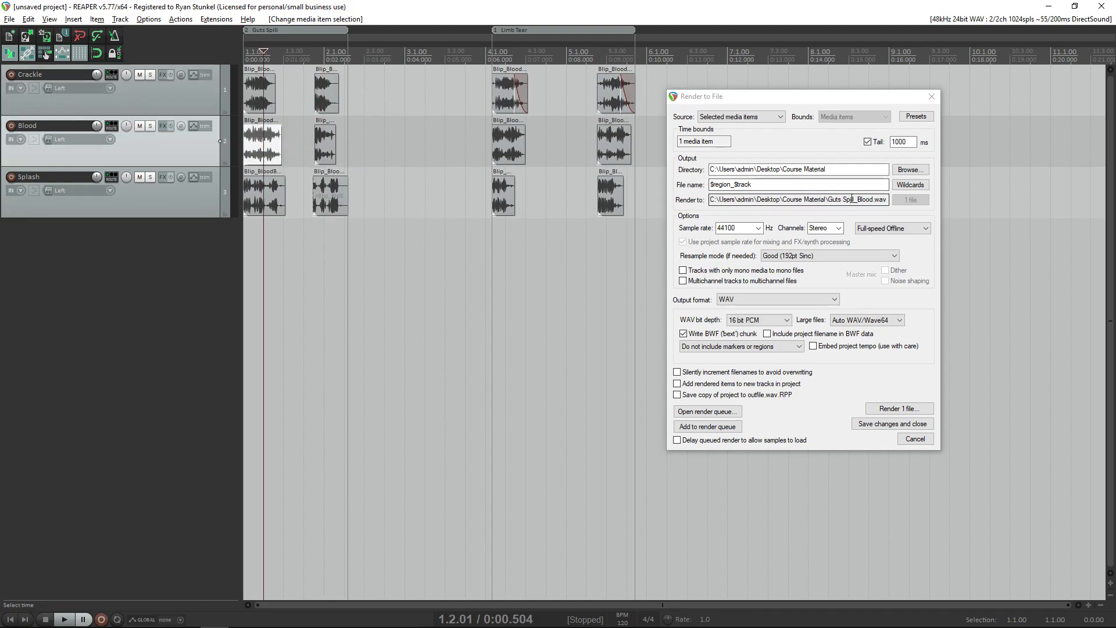
{"action": "left_click", "coordinate": [504, 153]}
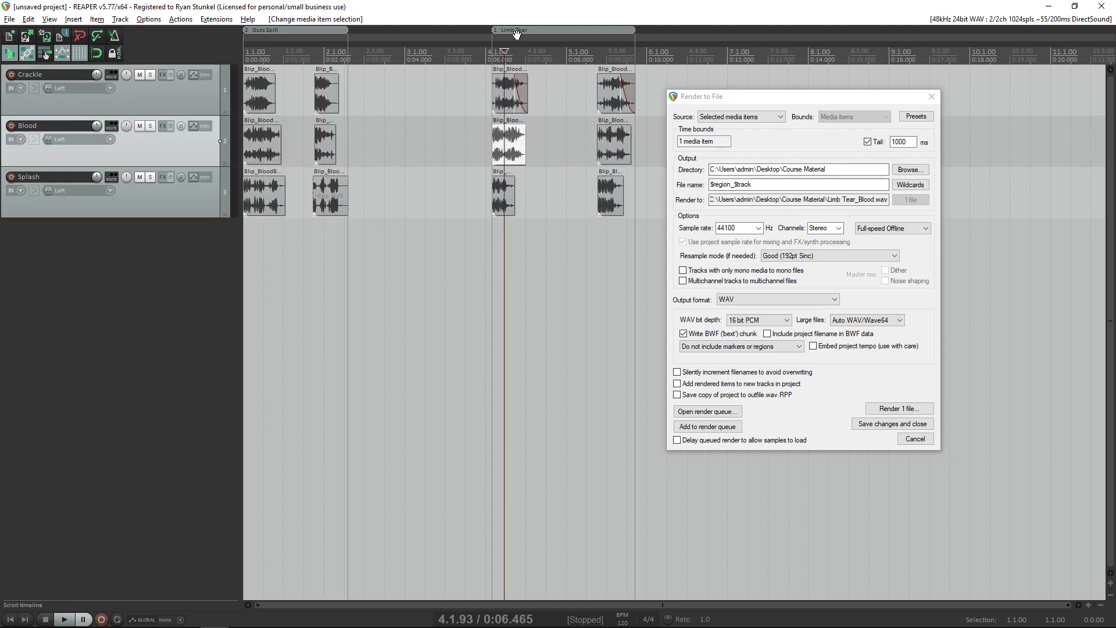
- Marquee-select all twelve media items and render them as 12 WAV files
{"action": "left_click", "coordinate": [501, 112]}
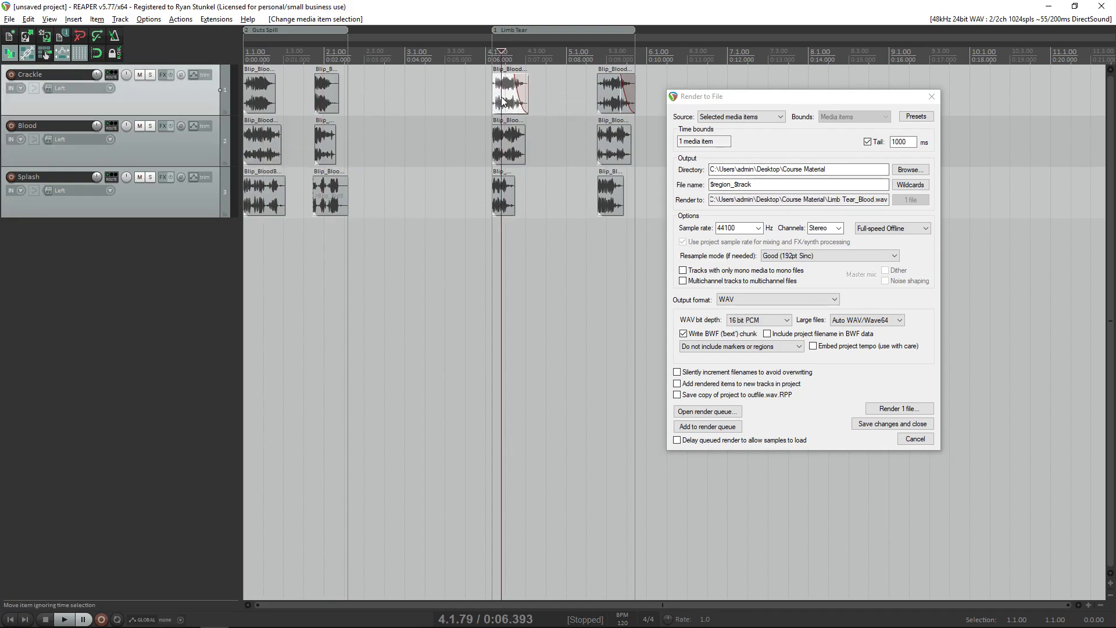
{"action": "left_click", "coordinate": [333, 191]}
{"action": "left_click", "coordinate": [271, 145]}
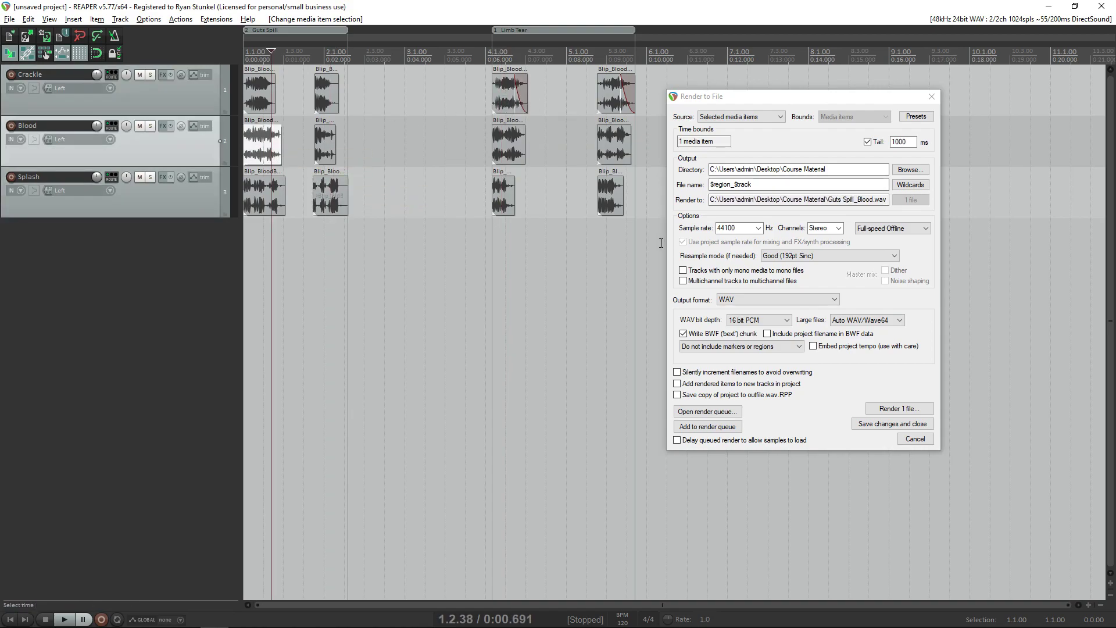
{"action": "left_click_drag", "start_coordinate": [642, 240], "coordinate": [241, 77]}
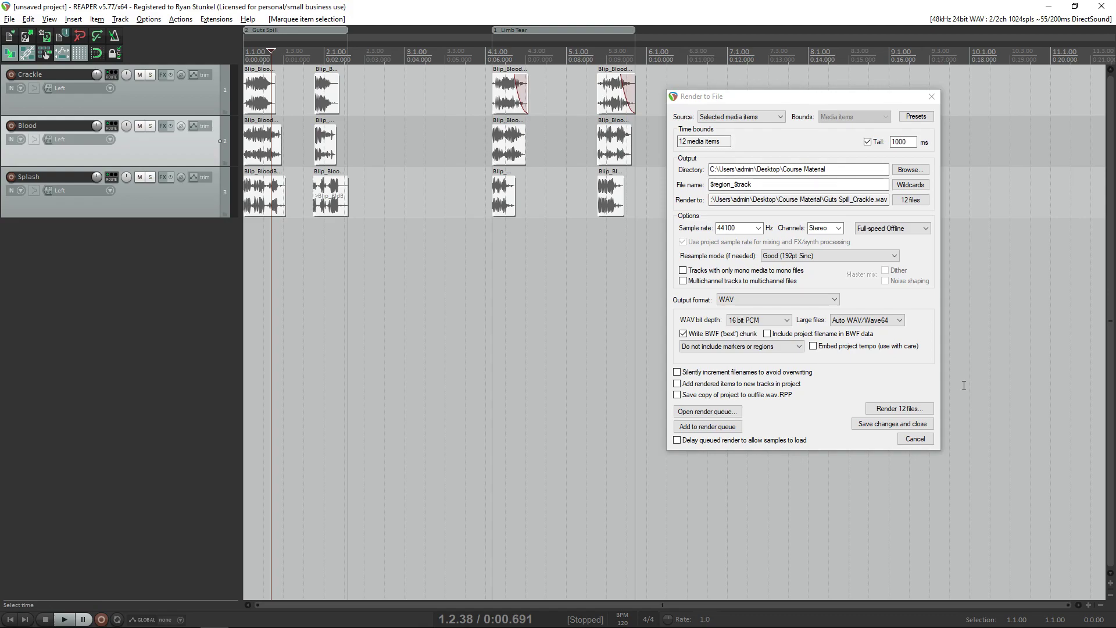
{"action": "left_click", "coordinate": [926, 355]}
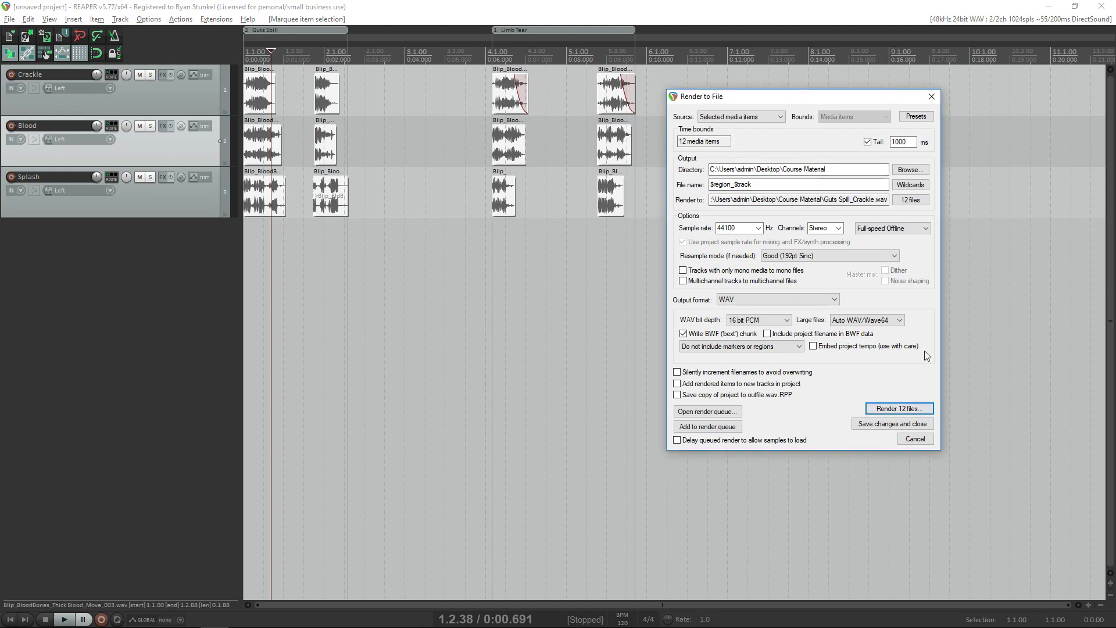
{"action": "left_click", "coordinate": [914, 408]}
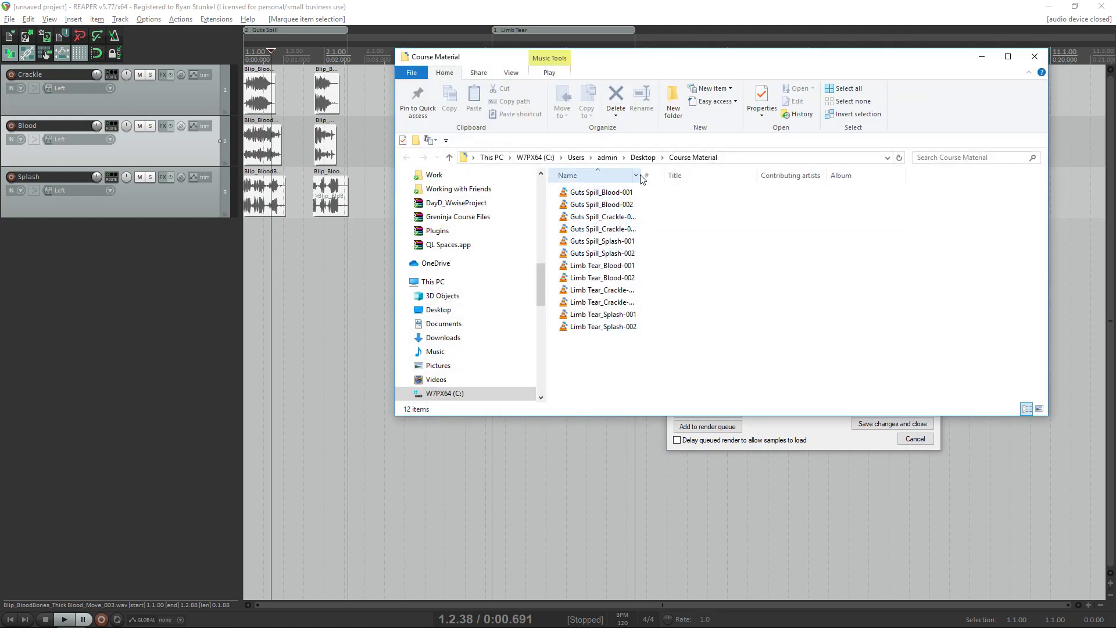
- Widen the Name column and inspect rendered files like Guts Spill_Blood-002 and Limb Tear_Splash-002
{"action": "left_click_drag", "start_coordinate": [638, 174], "coordinate": [770, 177]}
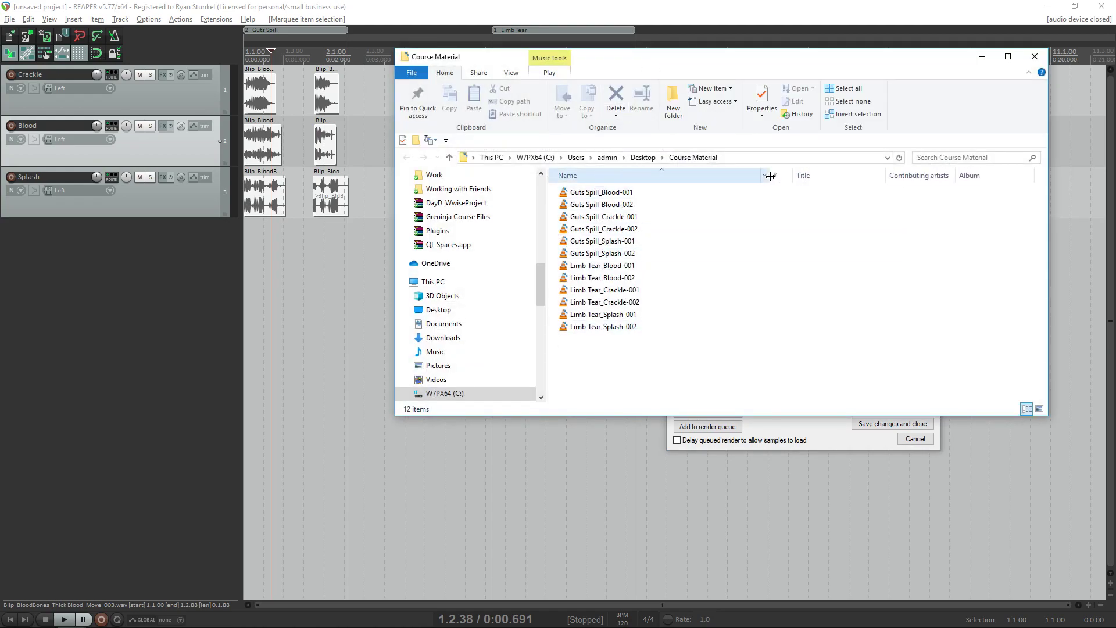
{"action": "left_click", "coordinate": [619, 268]}
{"action": "left_click", "coordinate": [628, 254]}
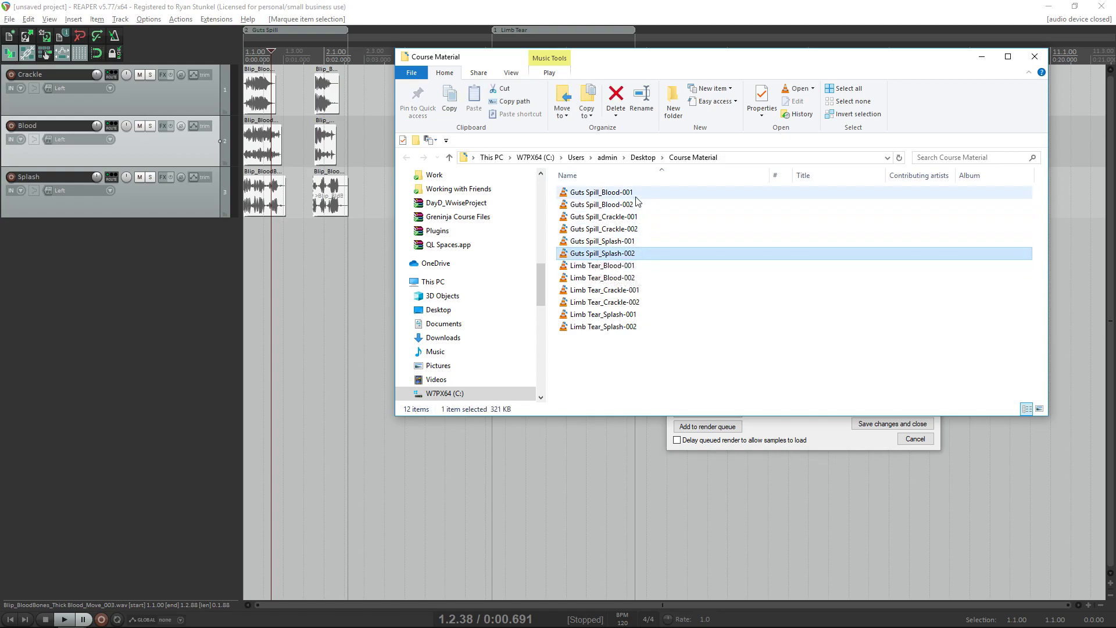
{"action": "left_click", "coordinate": [605, 204]}
{"action": "left_click", "coordinate": [642, 366]}
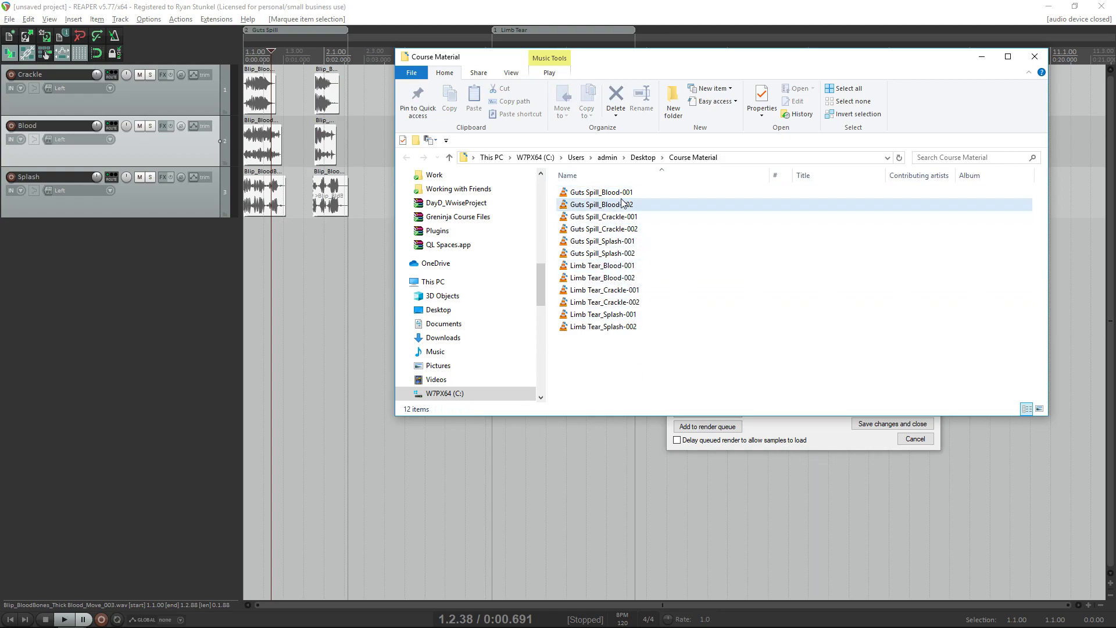
{"action": "left_click", "coordinate": [655, 205]}
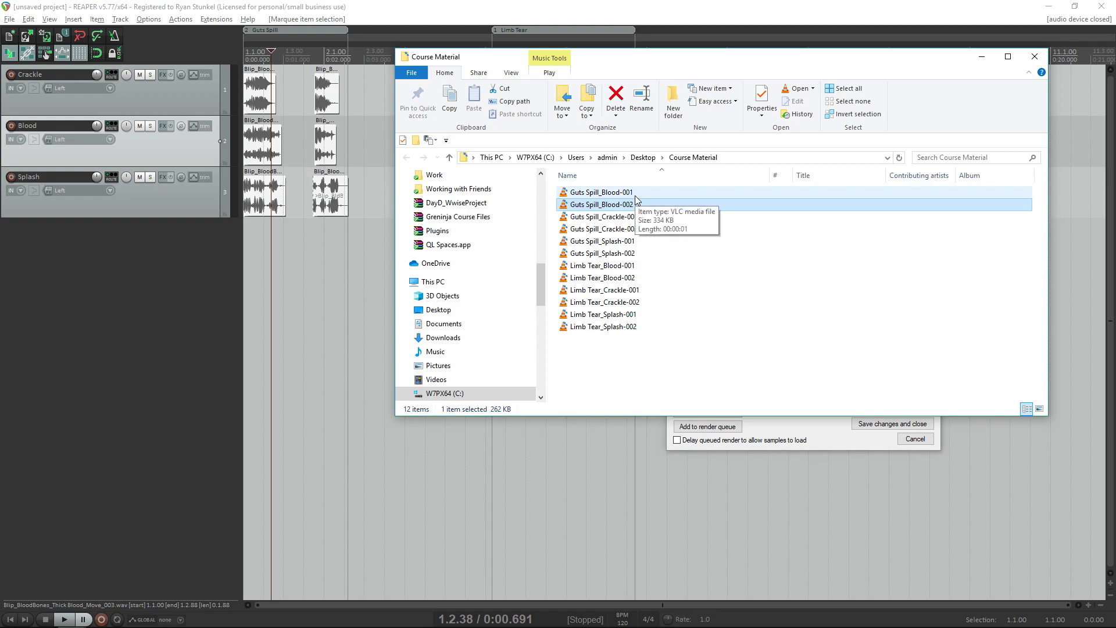
{"action": "left_click", "coordinate": [638, 193], "text": "ctrl"}
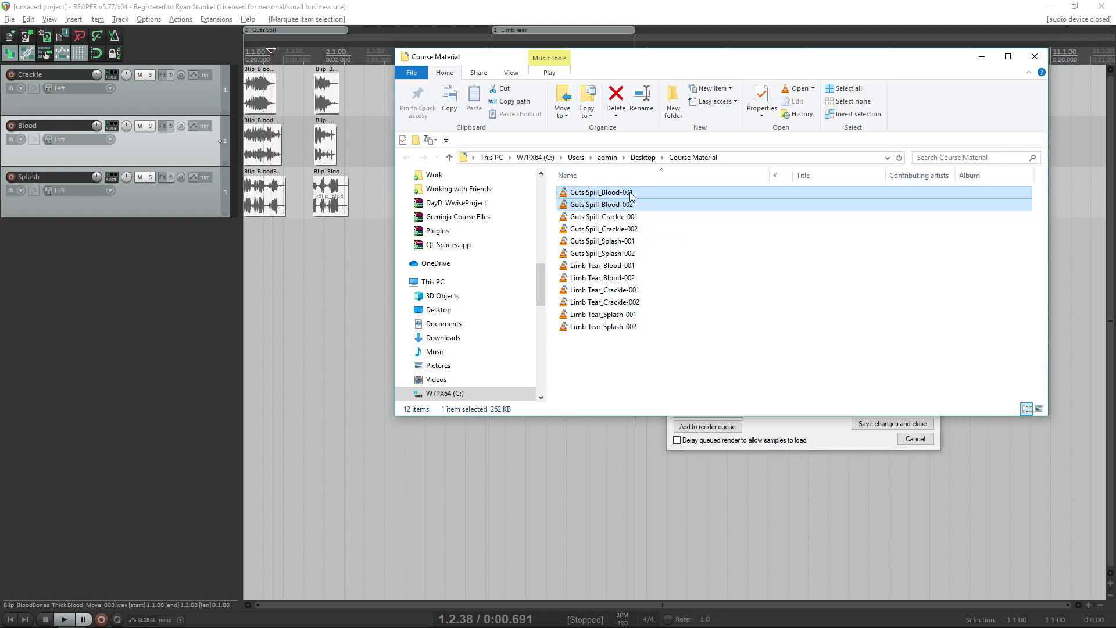
{"action": "left_click_drag", "start_coordinate": [638, 194], "coordinate": [615, 200]}
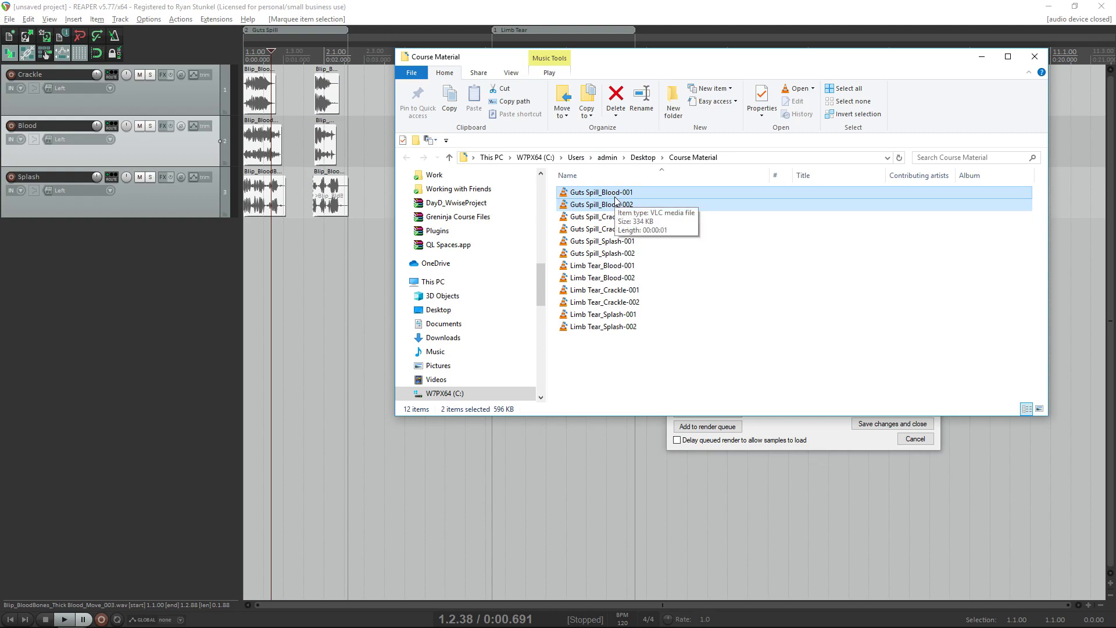
{"action": "left_click", "coordinate": [644, 377]}
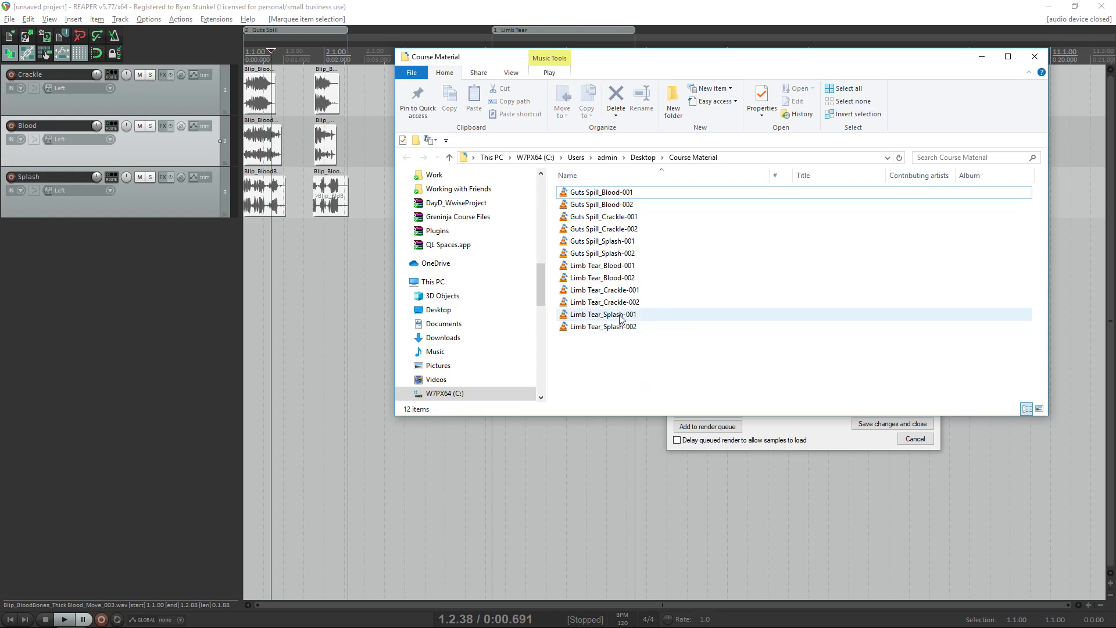
{"action": "left_click", "coordinate": [626, 326]}
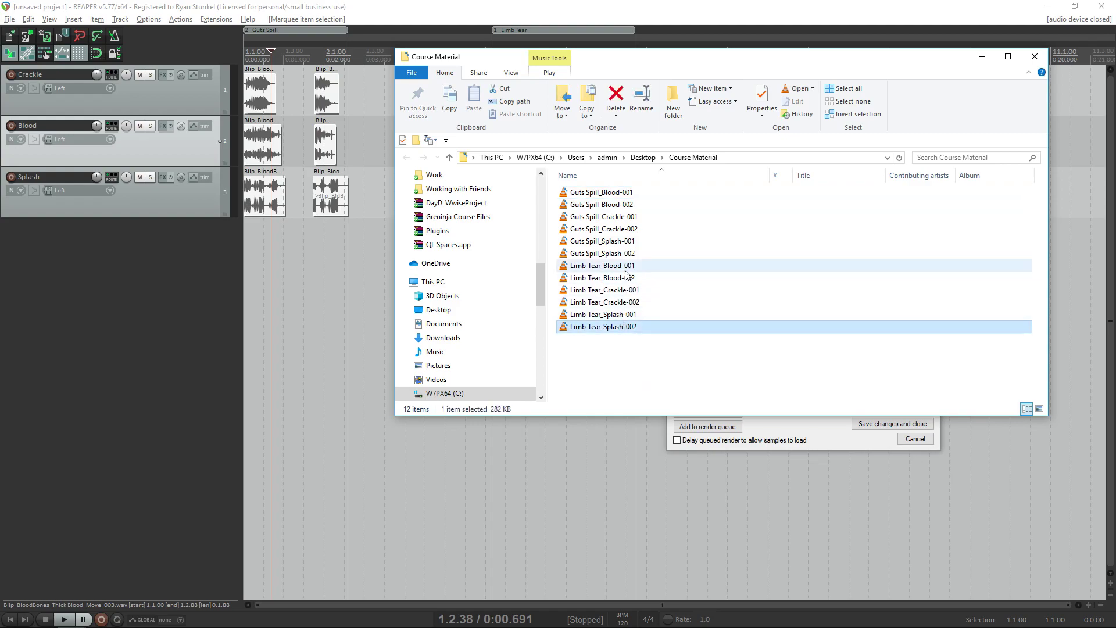
{"action": "left_click", "coordinate": [582, 267]}
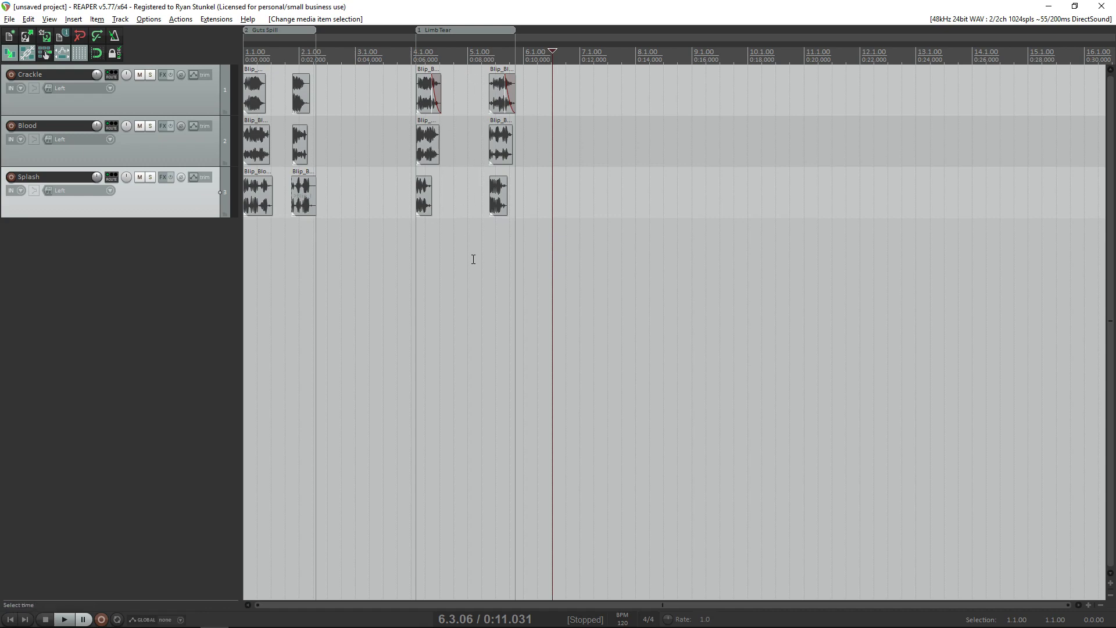
- Select and then deselect all items, and solo the Crackle track
{"action": "left_click_drag", "start_coordinate": [523, 251], "coordinate": [253, 78]}
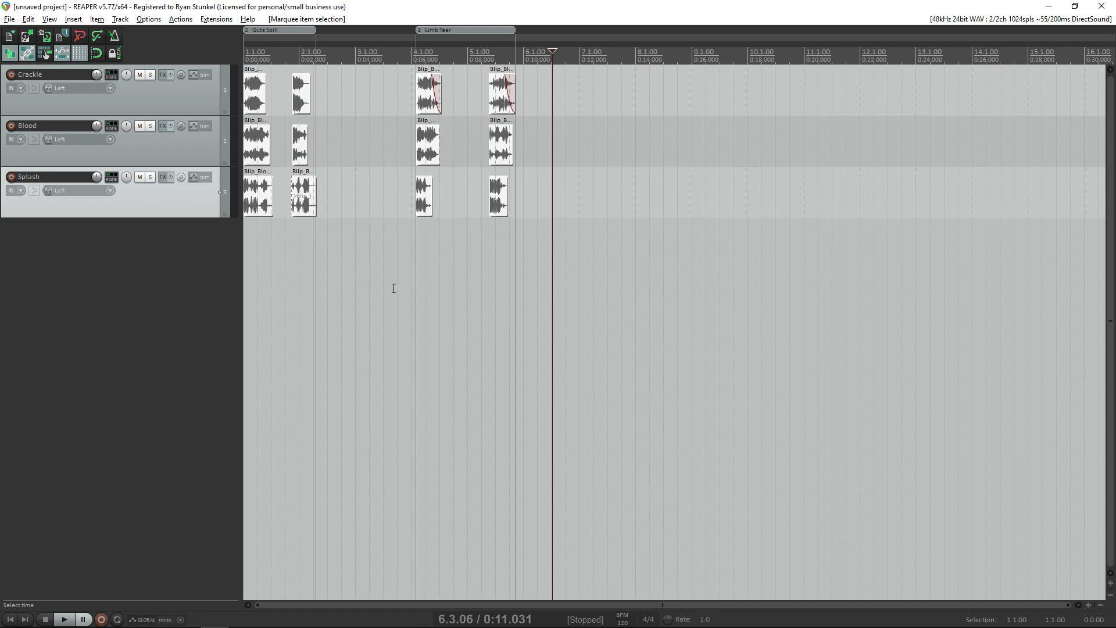
{"action": "left_click", "coordinate": [343, 242]}
{"action": "scroll", "coordinate": [391, 276], "scroll_direction": "up", "scroll_amount": 4}
{"action": "left_click", "coordinate": [323, 88]}
{"action": "left_click", "coordinate": [150, 75]}
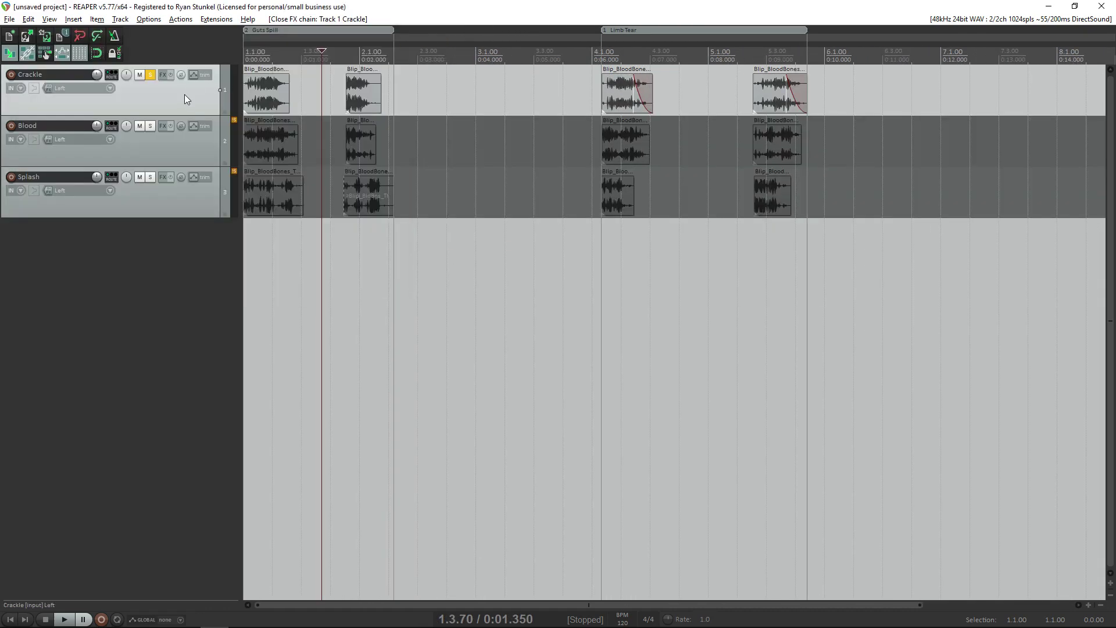
- Insert a new top folder track with ReaEQ, raising band 1 to about 13.9 kHz
{"action": "key", "text": "ctrl+t"}
{"action": "left_click_drag", "start_coordinate": [182, 122], "coordinate": [179, 82]}
{"action": "left_click", "coordinate": [197, 149]}
{"action": "left_click", "coordinate": [34, 243]}
{"action": "type", "text": "reaEQ"}
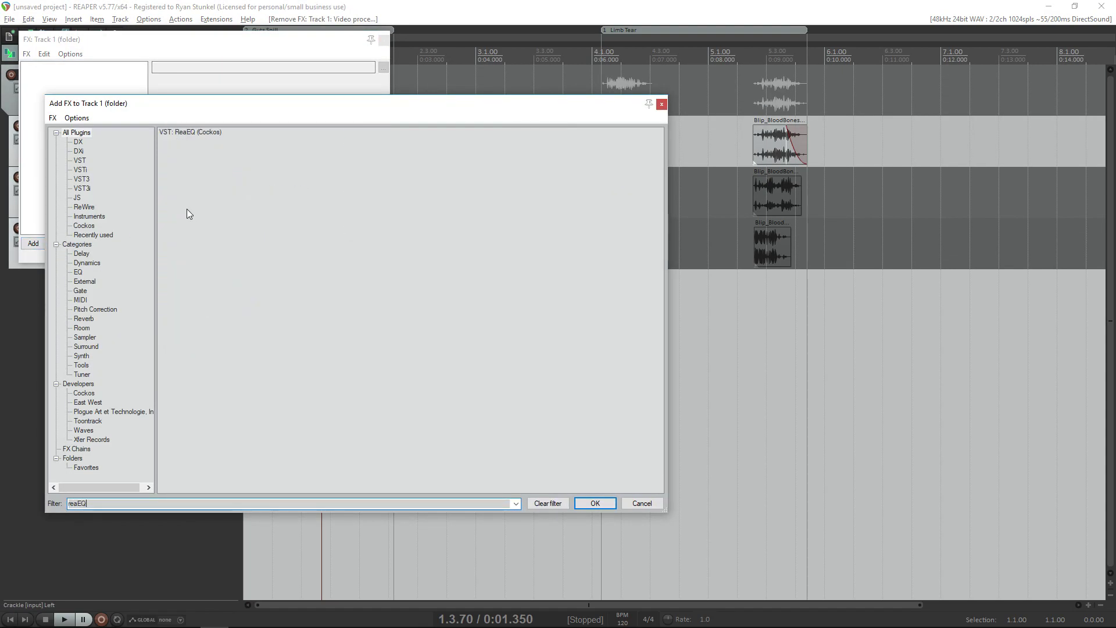
{"action": "double_click", "coordinate": [204, 133]}
{"action": "left_click_drag", "start_coordinate": [536, 316], "coordinate": [746, 352]}
{"action": "key", "text": "space"}
{"action": "key", "text": "space"}
- Re-render the two Guts Spill Crackle items over the existing files and play Guts Spill_Crackle-002
{"action": "left_click_drag", "start_coordinate": [395, 125], "coordinate": [241, 162]}
{"action": "key", "text": "ctrl+alt+r"}
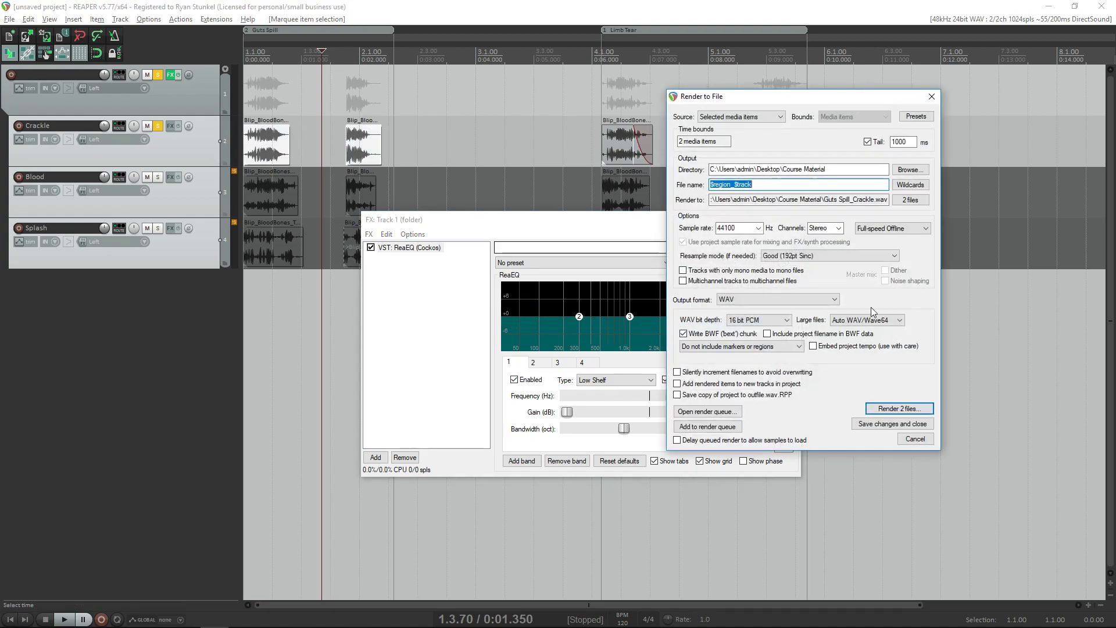
{"action": "left_click", "coordinate": [899, 409]}
{"action": "left_click", "coordinate": [785, 254]}
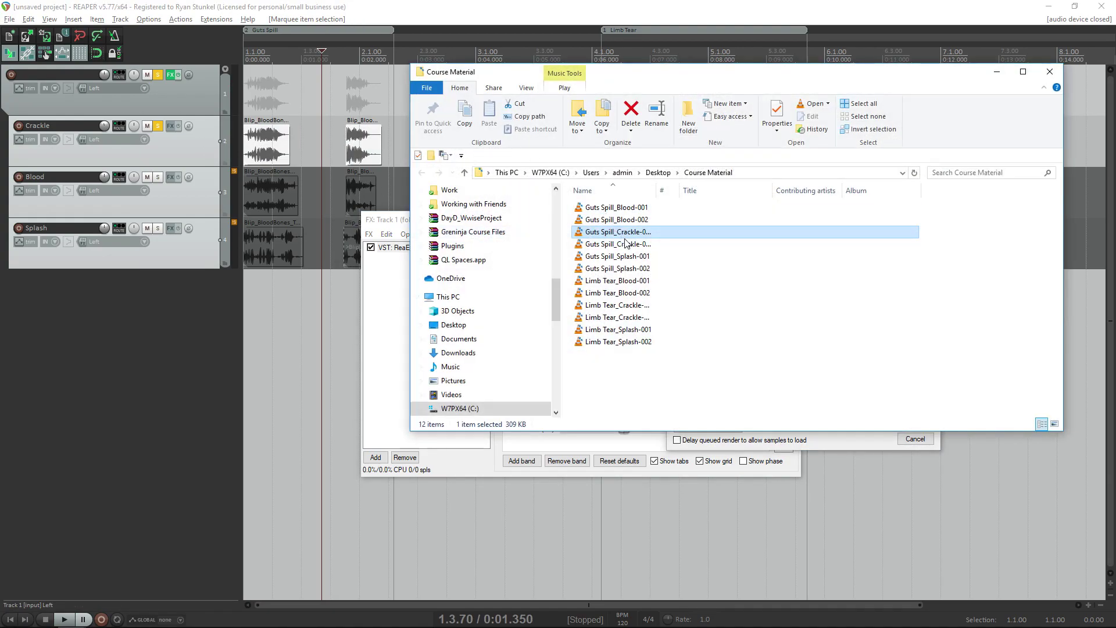
{"action": "double_click", "coordinate": [647, 245]}
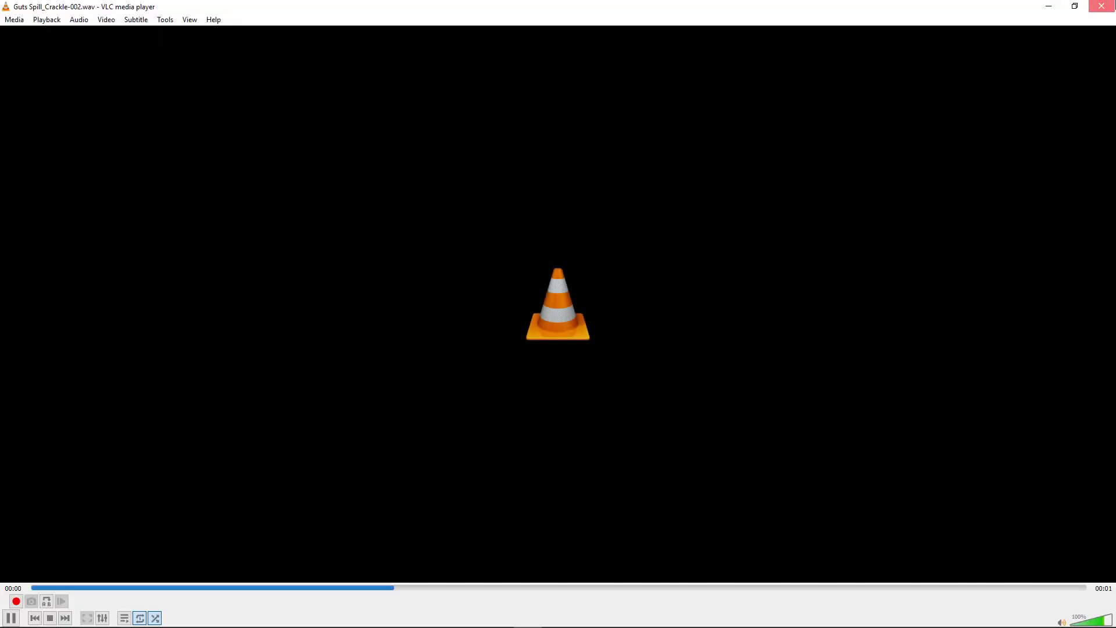
{"action": "left_click", "coordinate": [1101, 5]}
{"action": "left_click", "coordinate": [1049, 71]}
- Close the render dialogs and effects chain, bypass the folder track's EQ, and unsolo the tracks
{"action": "left_click", "coordinate": [646, 146]}
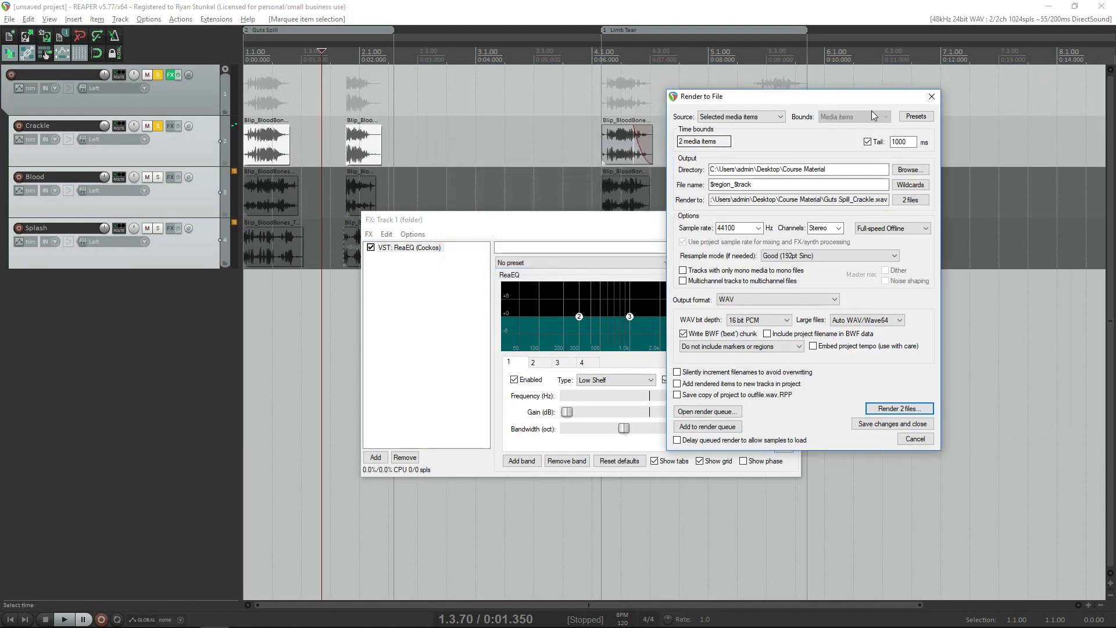
{"action": "left_click", "coordinate": [927, 101]}
{"action": "left_click", "coordinate": [171, 74]}
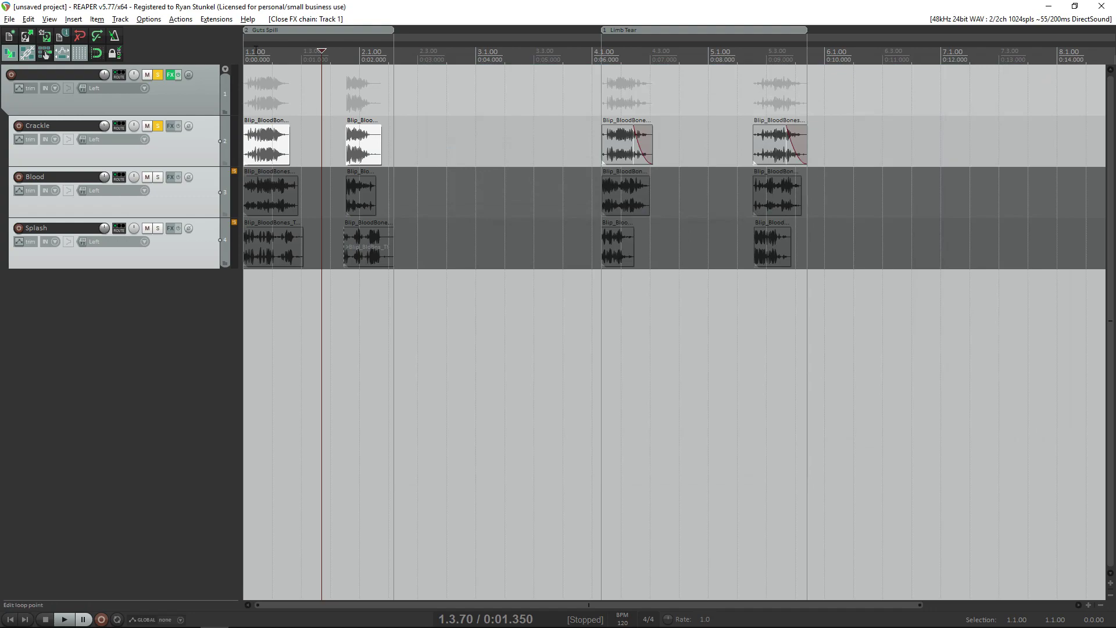
{"action": "left_click", "coordinate": [178, 75]}
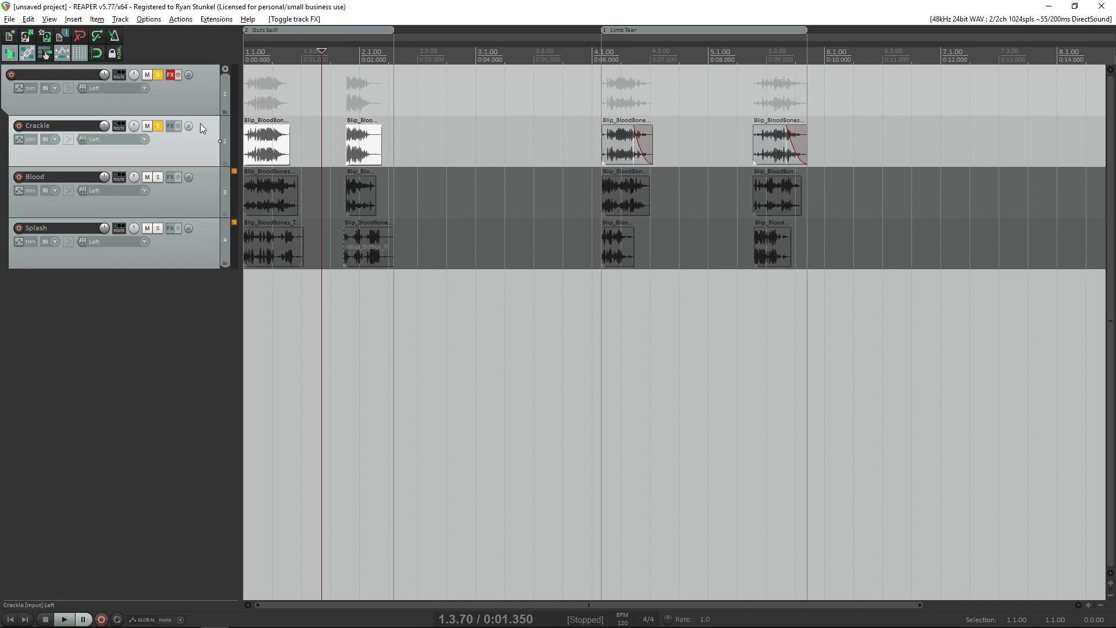
{"action": "left_click", "coordinate": [158, 74]}
- Check the folder track's effects chain, then add an empty Track 5 below Splash
{"action": "key", "text": "shift+f"}
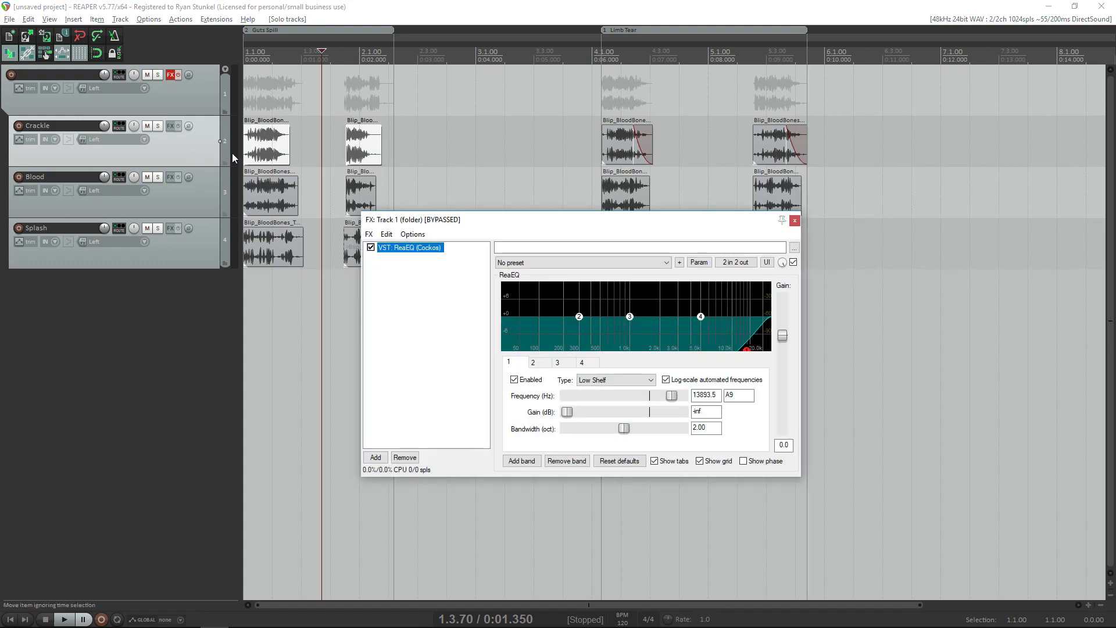
{"action": "left_click", "coordinate": [794, 221]}
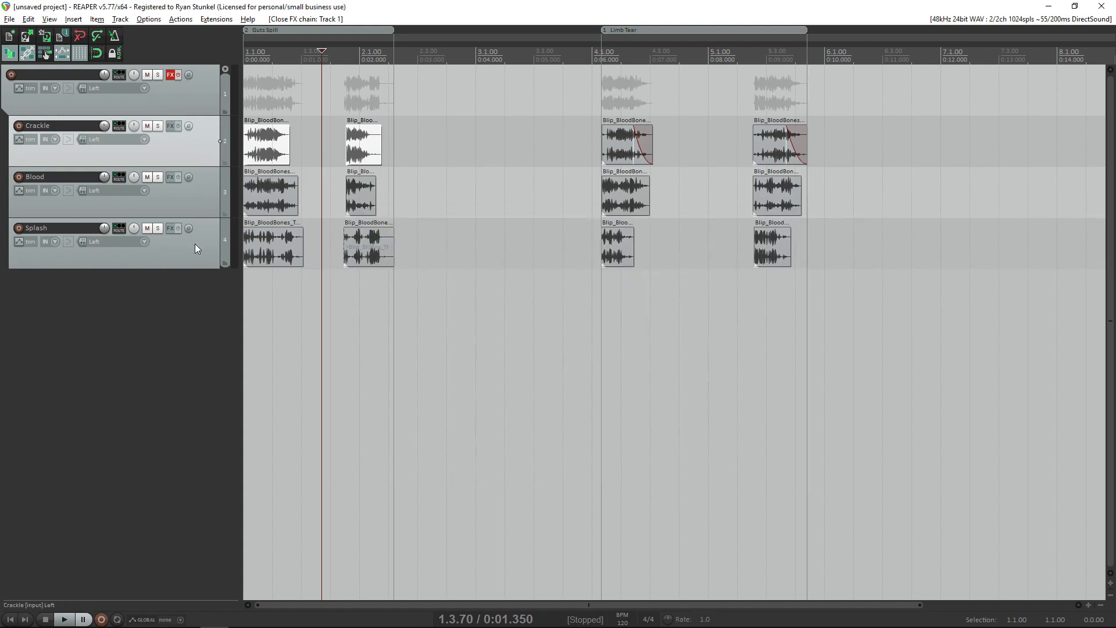
{"action": "double_click", "coordinate": [179, 295]}
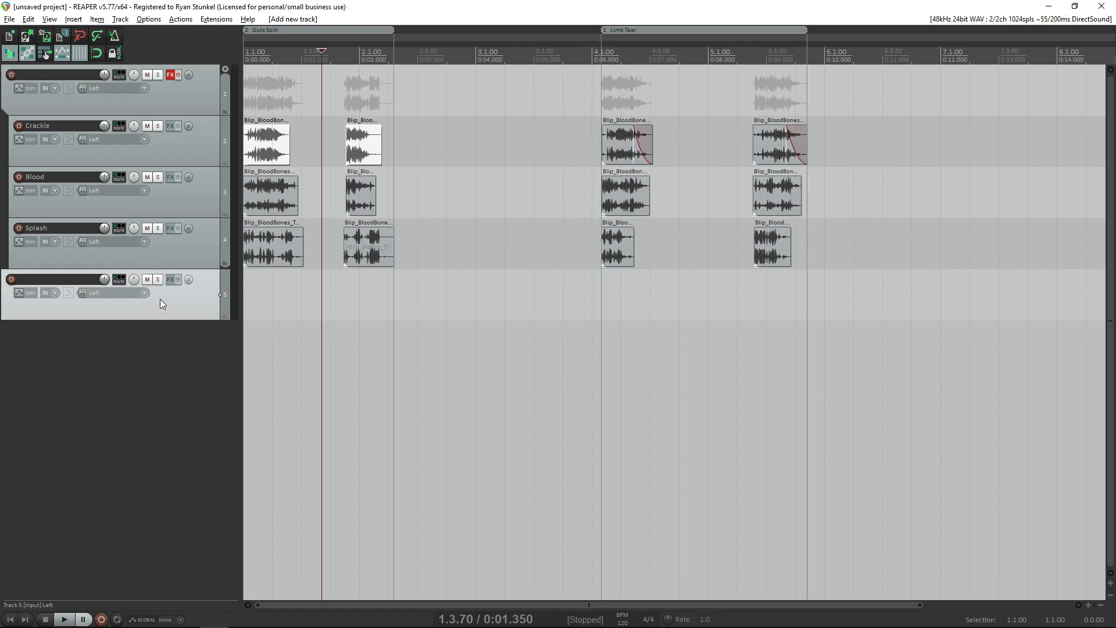
- Reopen Render to File for the two selected items and view the wildcard list without inserting any
{"action": "left_click", "coordinate": [10, 20]}
{"action": "left_click", "coordinate": [85, 192]}
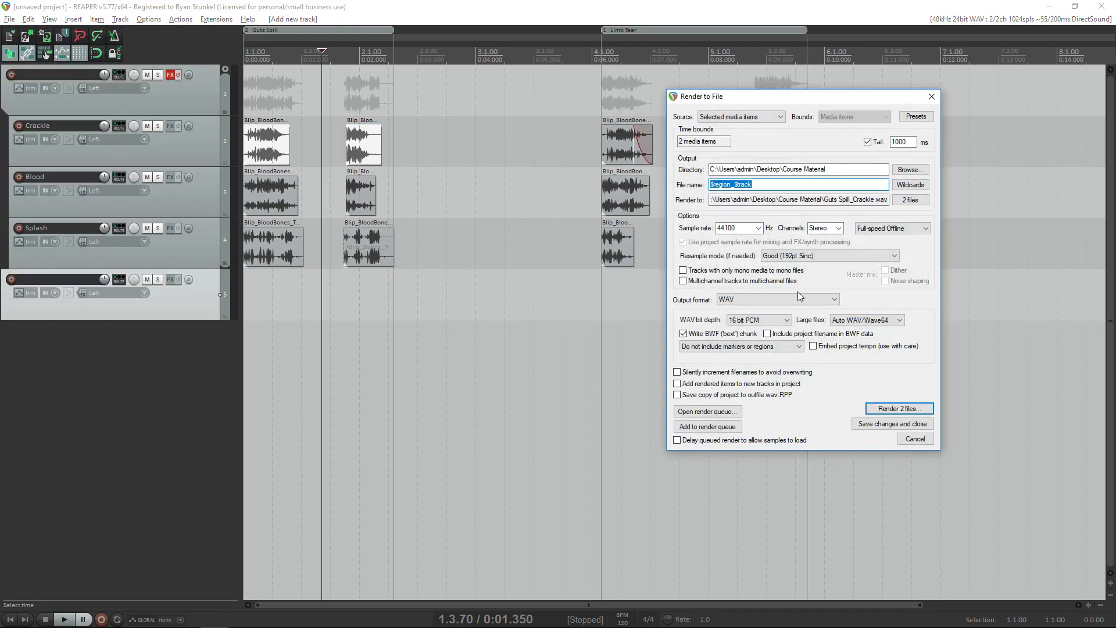
{"action": "left_click", "coordinate": [923, 187]}
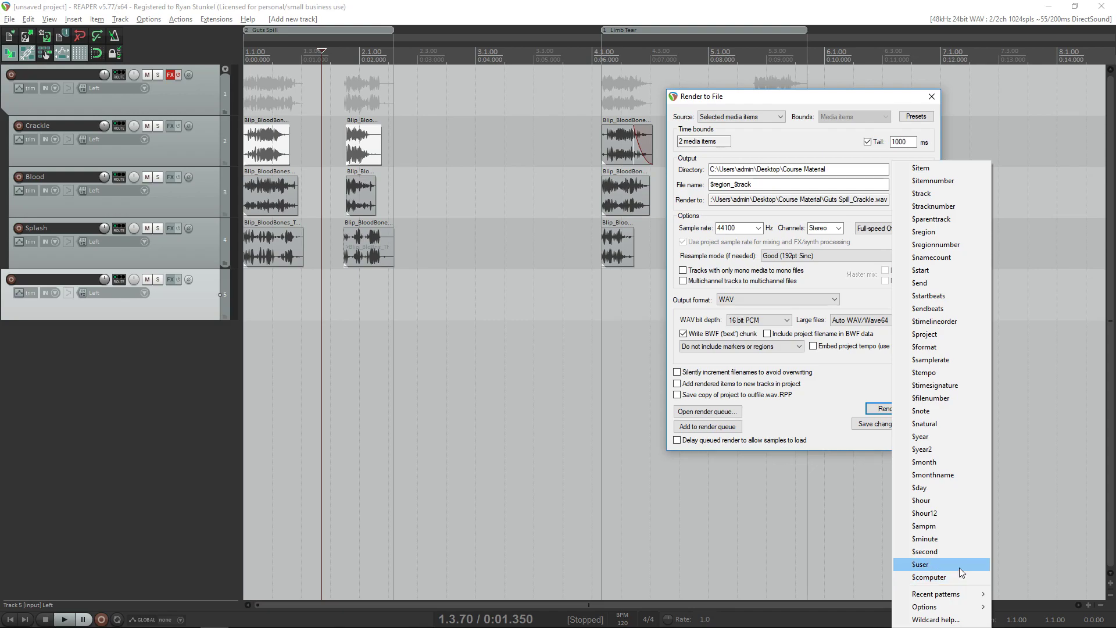
{"action": "left_click", "coordinate": [822, 142]}
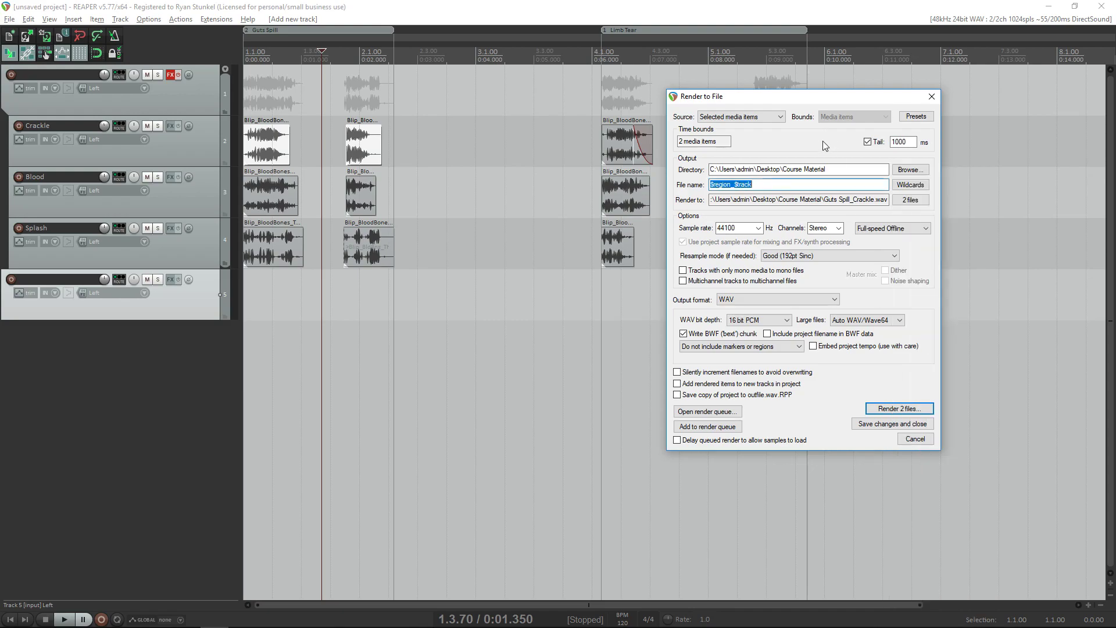